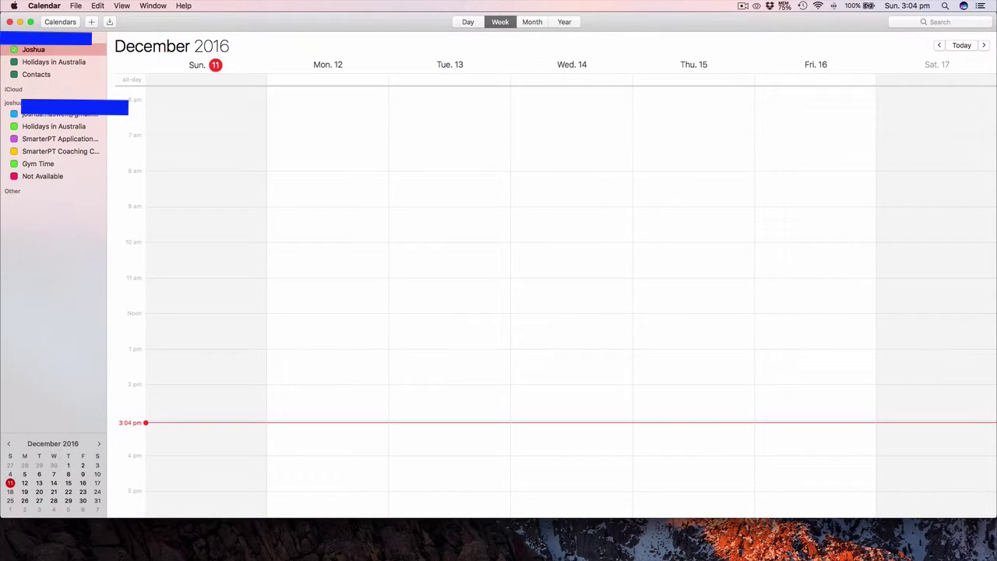
Step: Create a 9–10 am event on Wednesday 14 December titled with the client's name and 'Free Session'
double_click(531, 217)
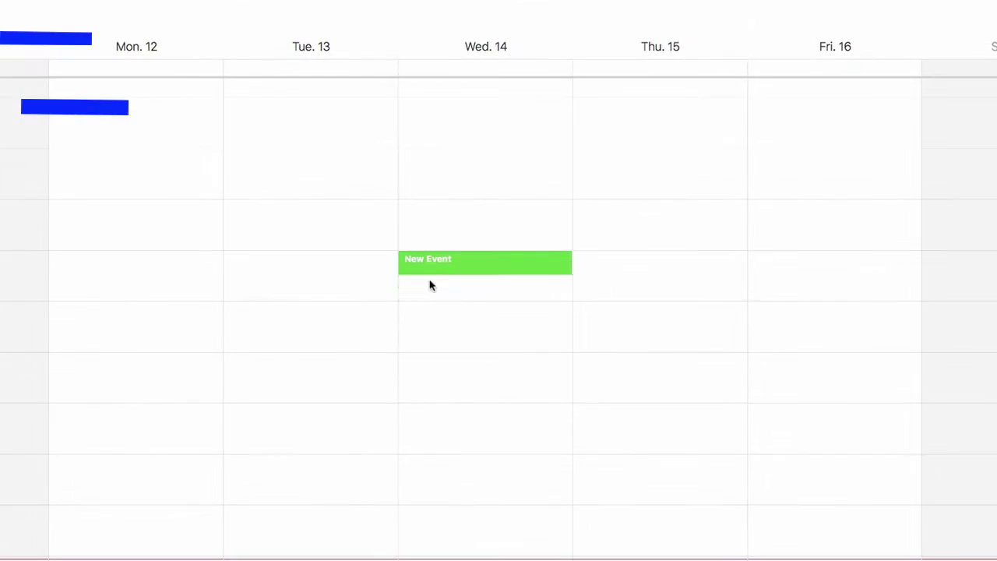
drag(431, 286, 429, 303)
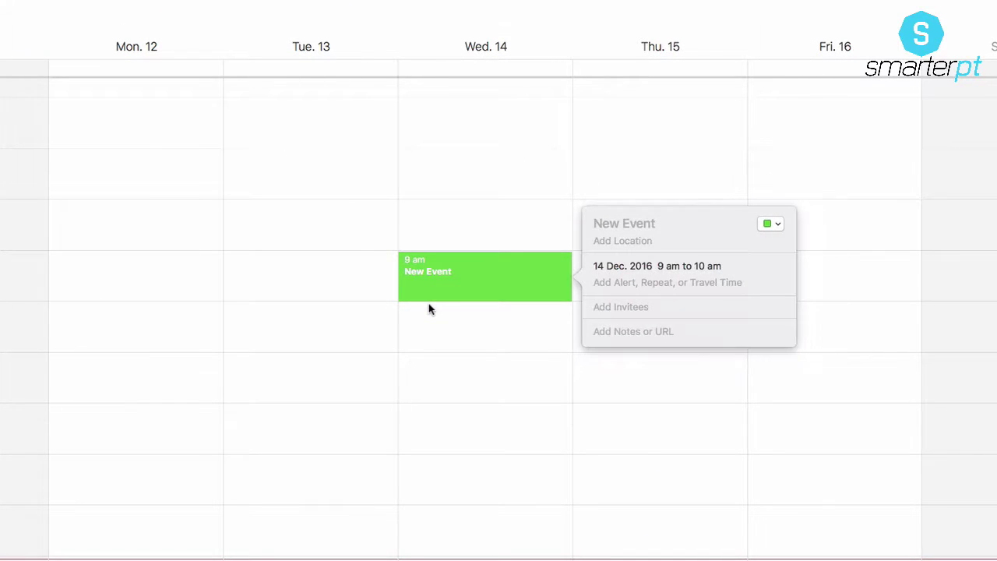
text(Bart - Free Session)
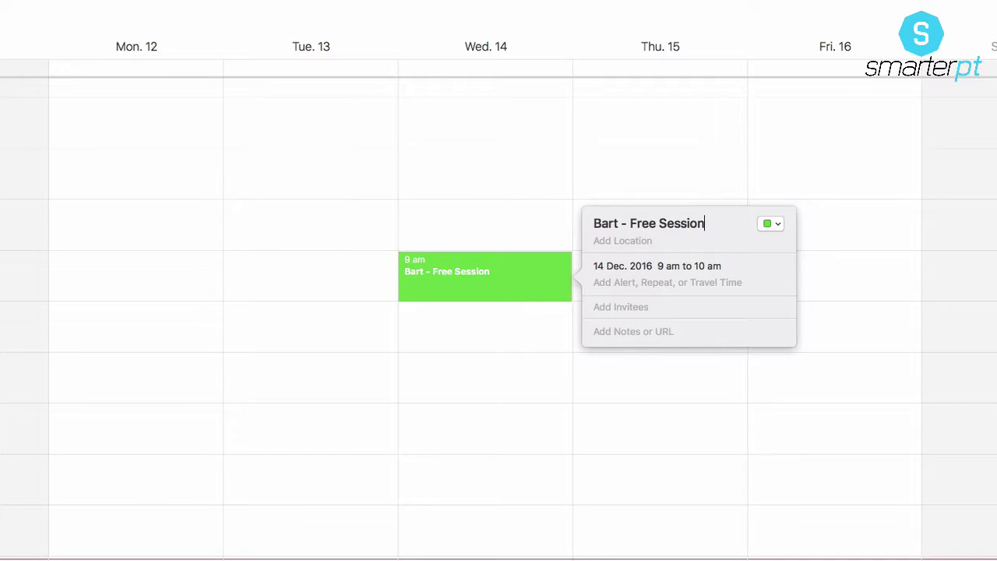
key(Escape)
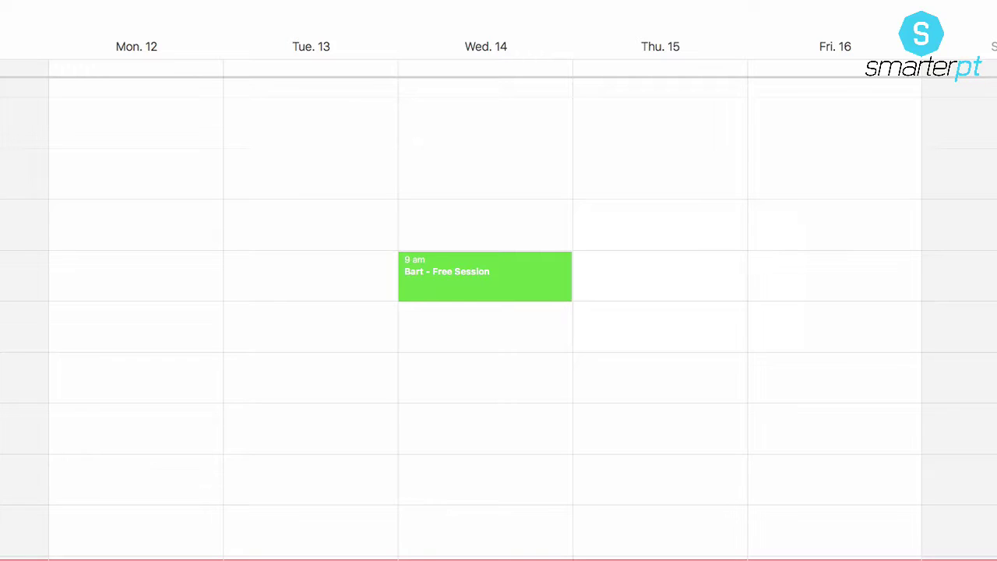
scroll(849, 369, down, 1)
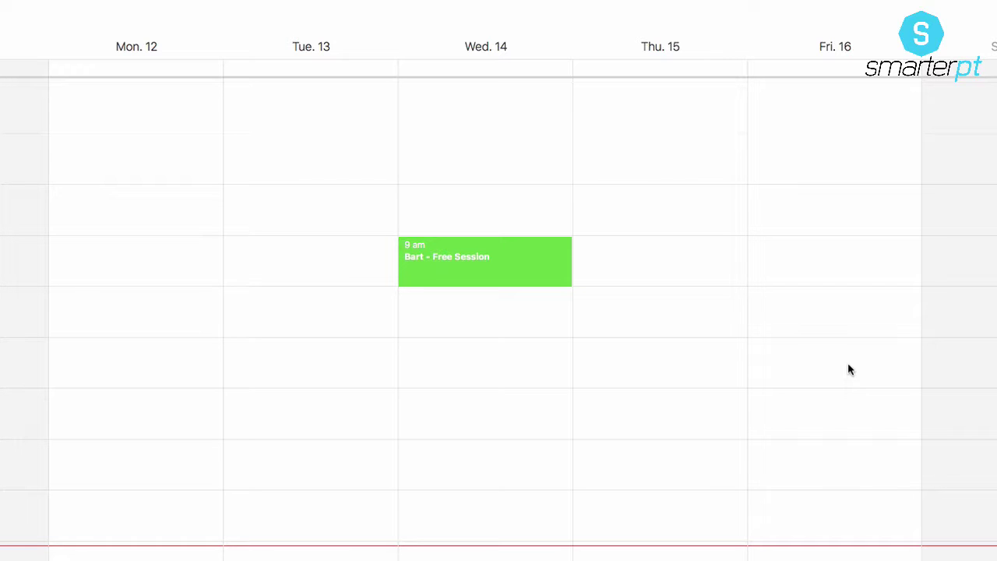
scroll(849, 369, down, 2)
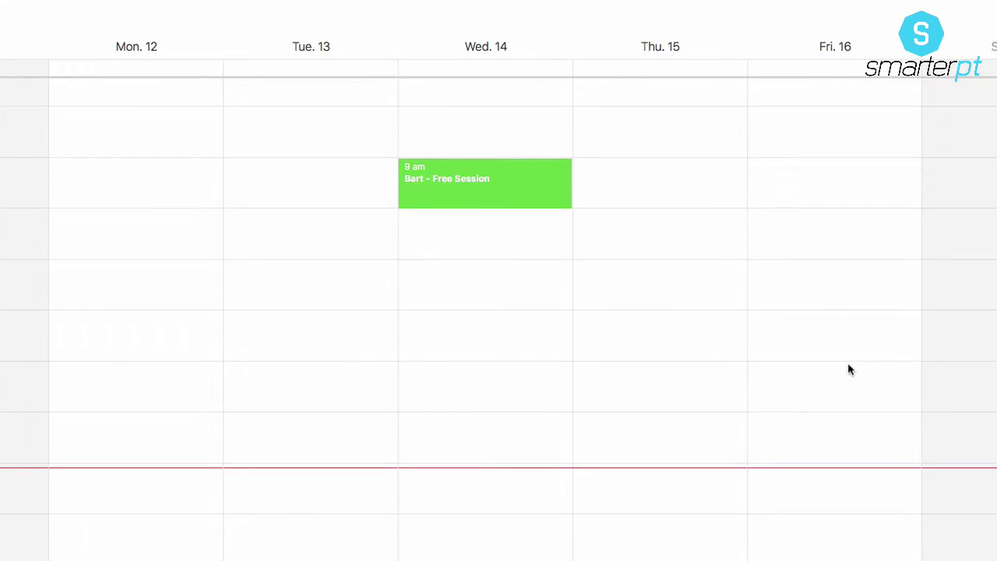
scroll(850, 369, up, 2)
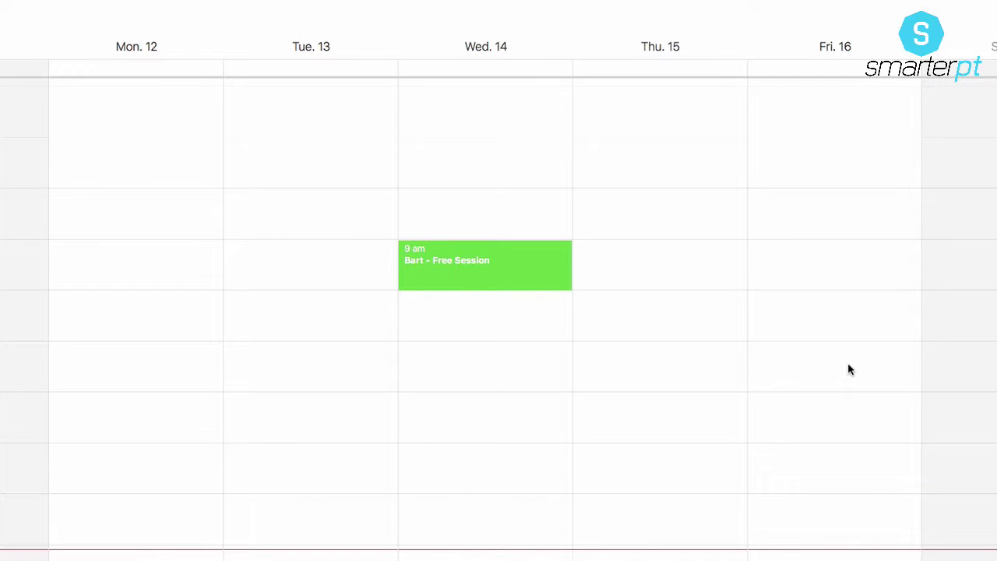
scroll(849, 369, down, 1)
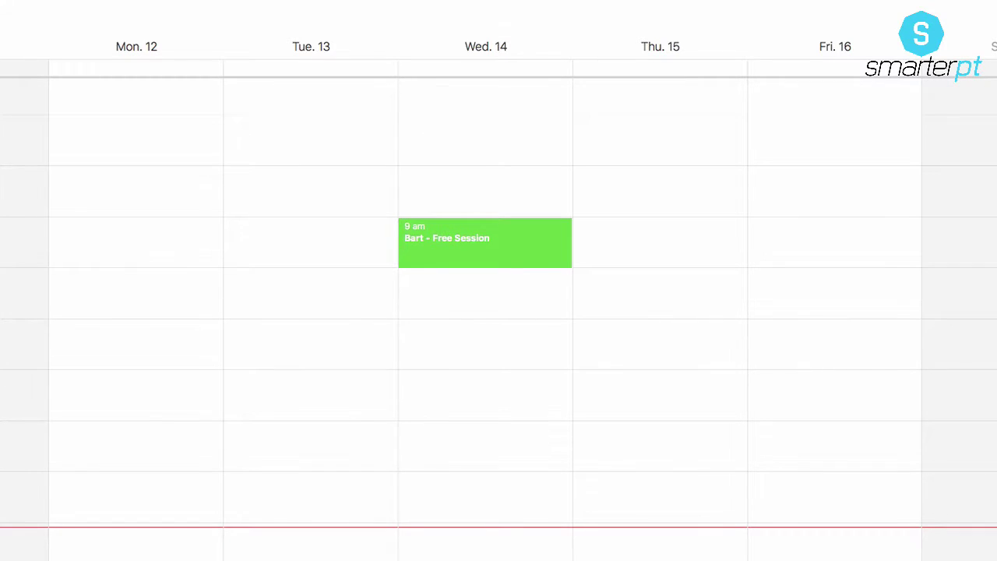
Step: Try 'Snap Fitness' as the free session's location, then clear it
double_click(518, 249)
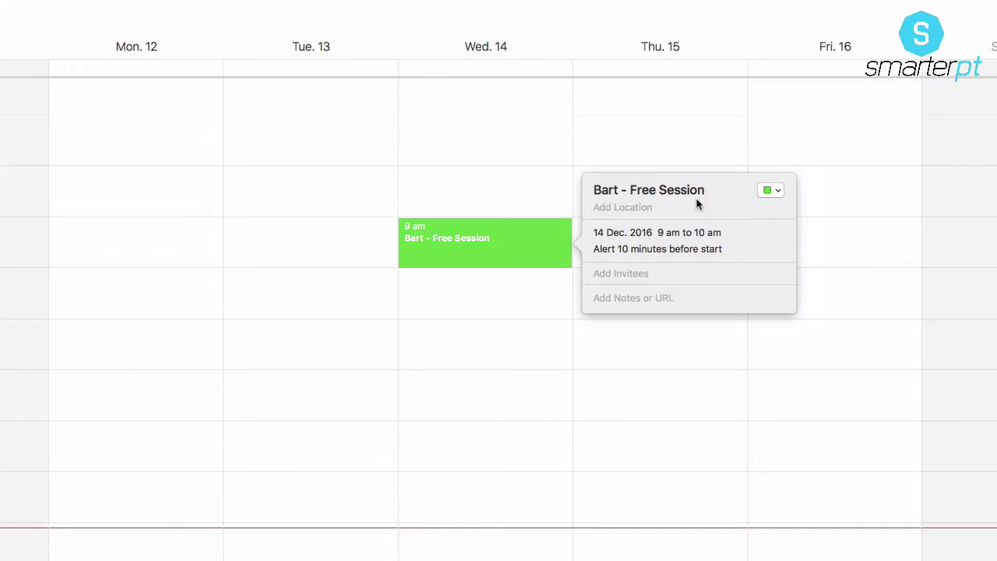
click(672, 209)
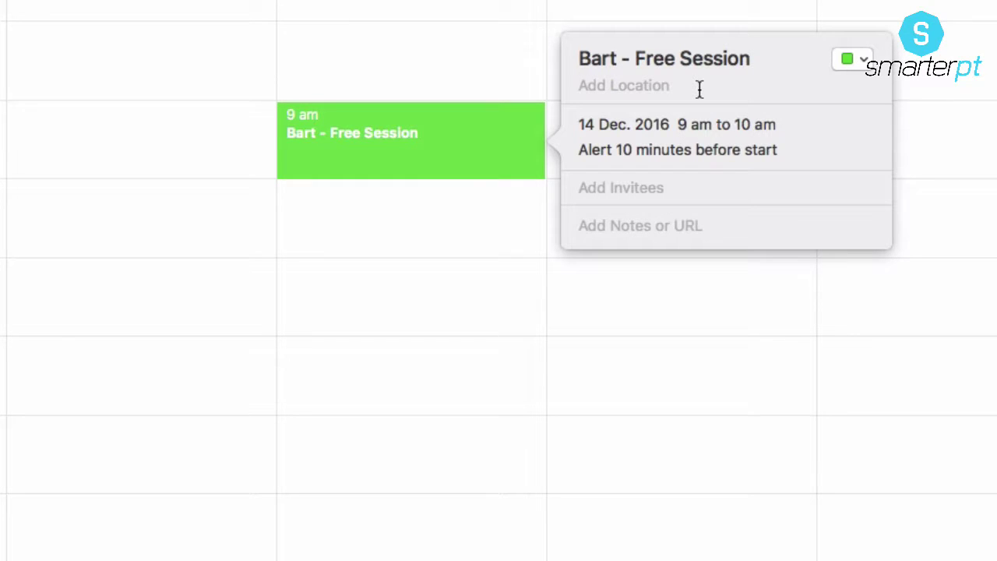
text(Sna)
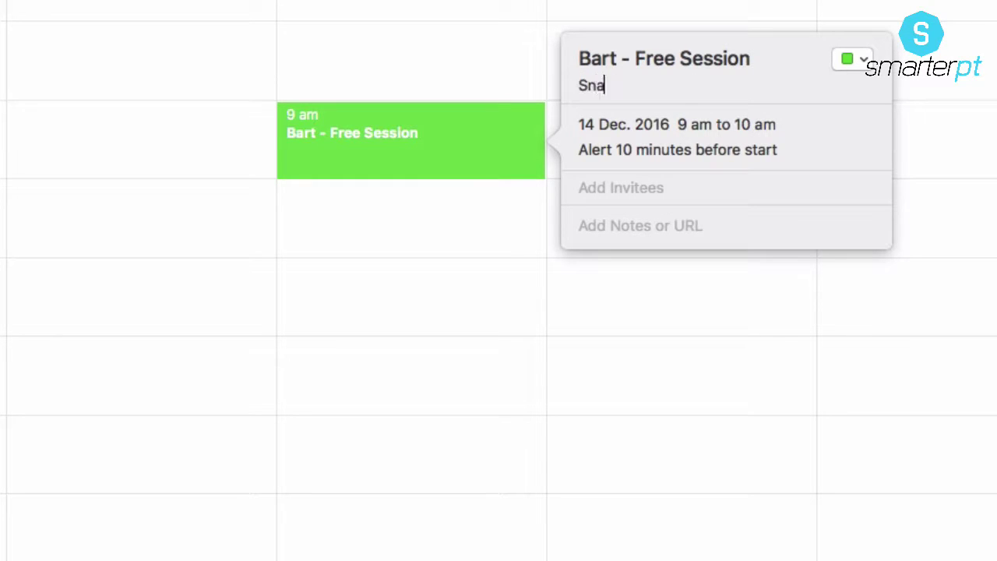
text(p Fitness)
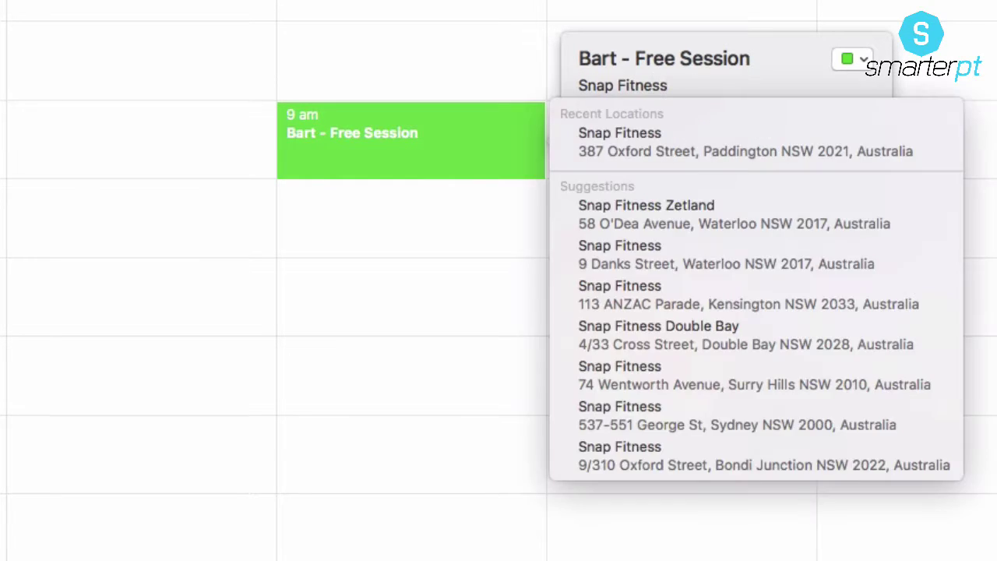
scroll(710, 311, down, 5)
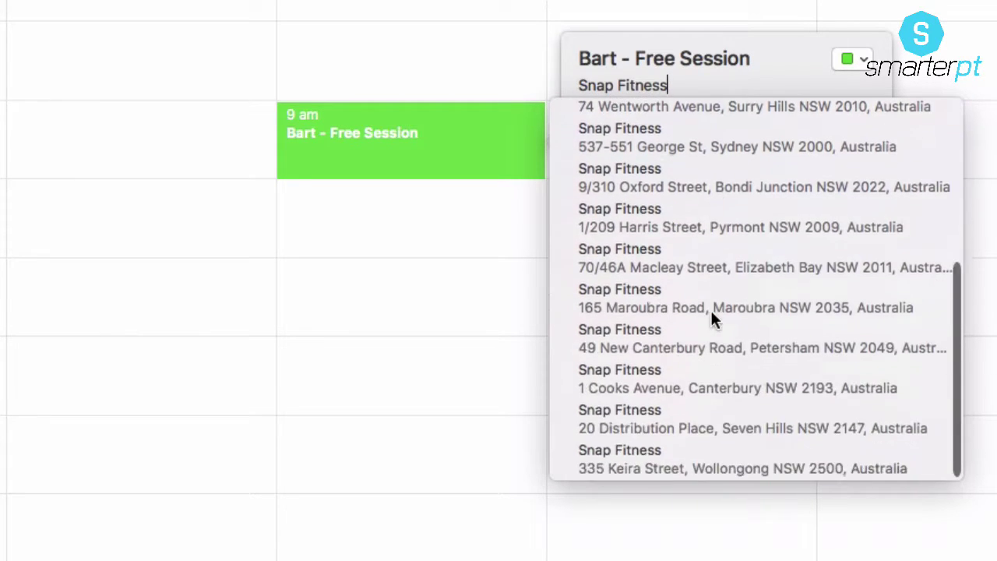
scroll(710, 312, up, 5)
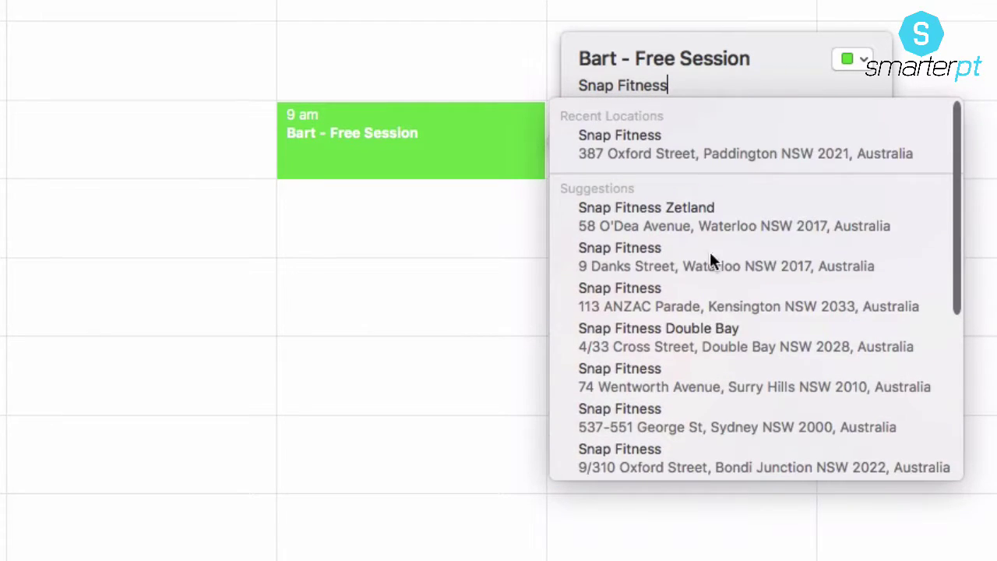
key(BackSpace)
key(BackSpace)
key(BackSpace)
key(BackSpace)
key(BackSpace)
key(BackSpace)
key(BackSpace)
key(BackSpace)
key(BackSpace)
key(BackSpace)
key(BackSpace)
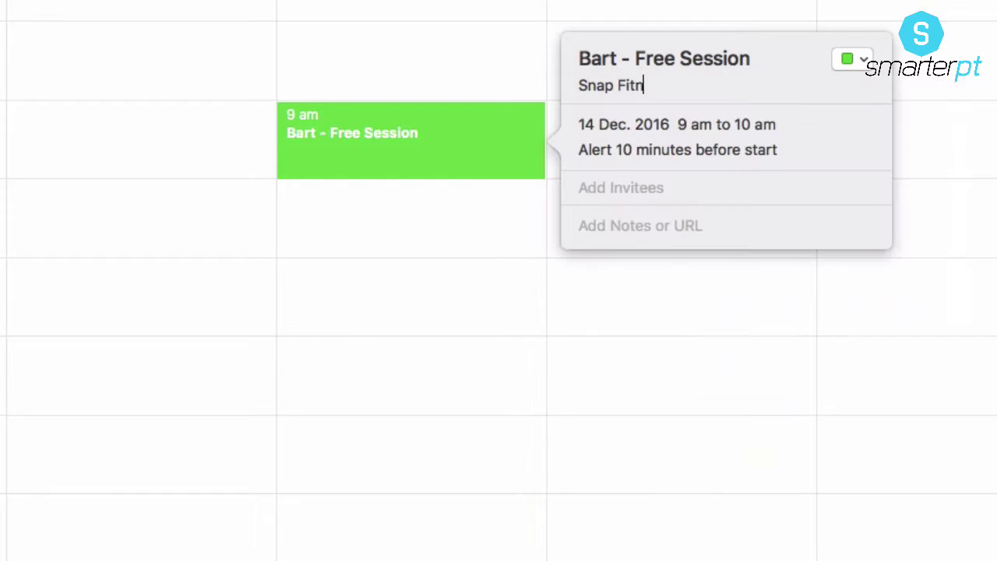
key(BackSpace)
Step: Try 'Fitness first', then set the location to the trainer's own gym name
text(Fitness f)
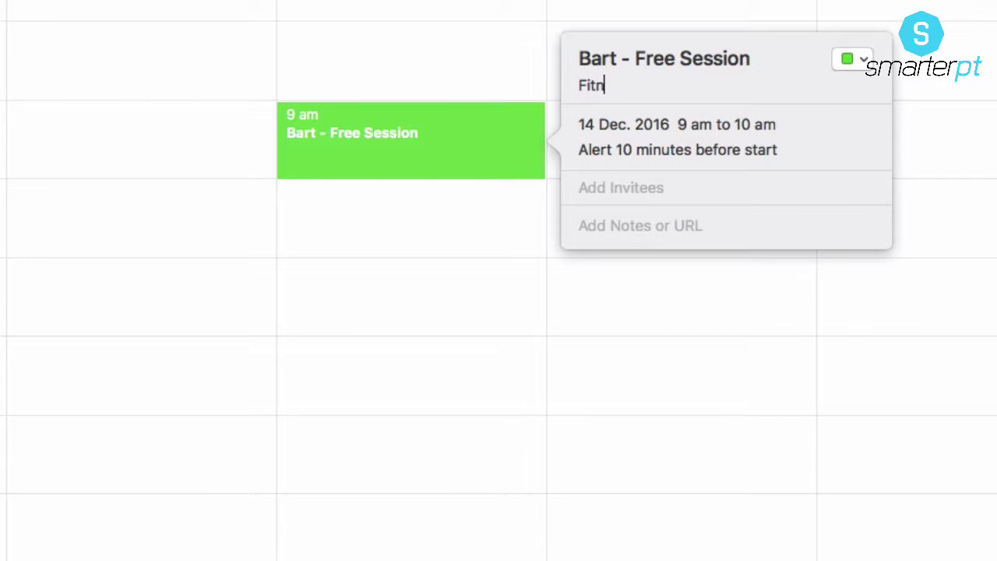
text(irst)
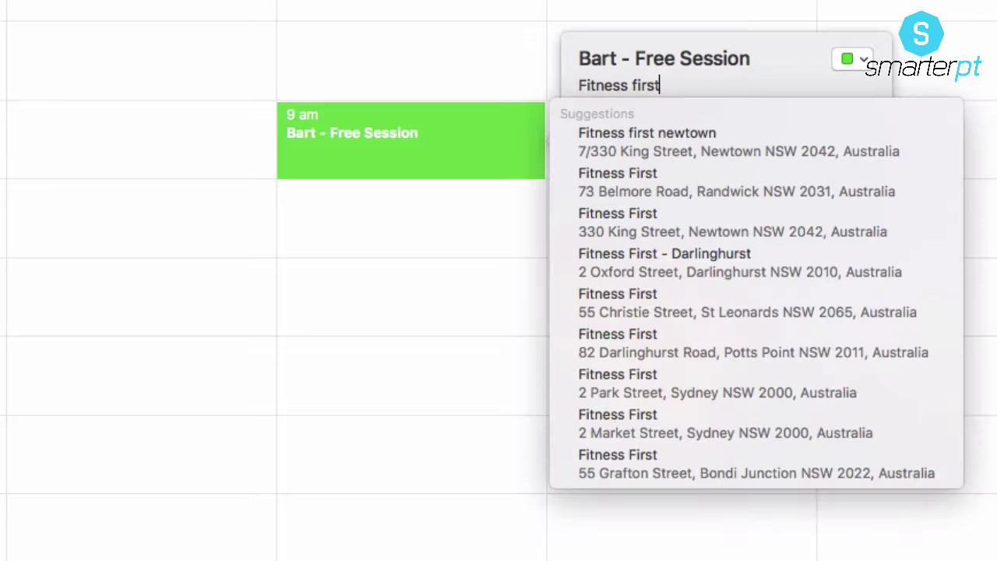
scroll(724, 237, down, 5)
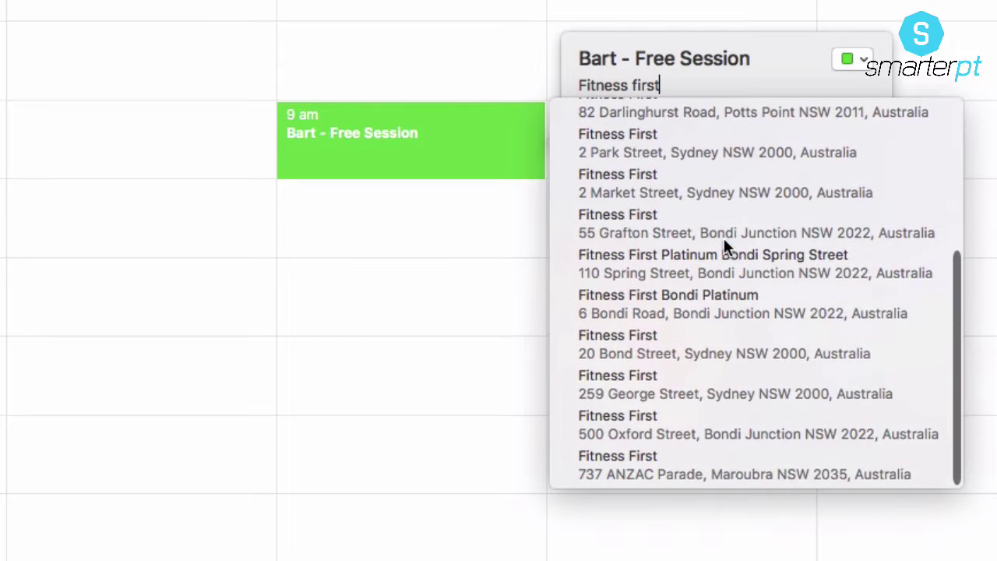
key(BackSpace)
key(BackSpace)
key(BackSpace)
key(BackSpace)
key(BackSpace)
key(BackSpace)
key(BackSpace)
key(BackSpace)
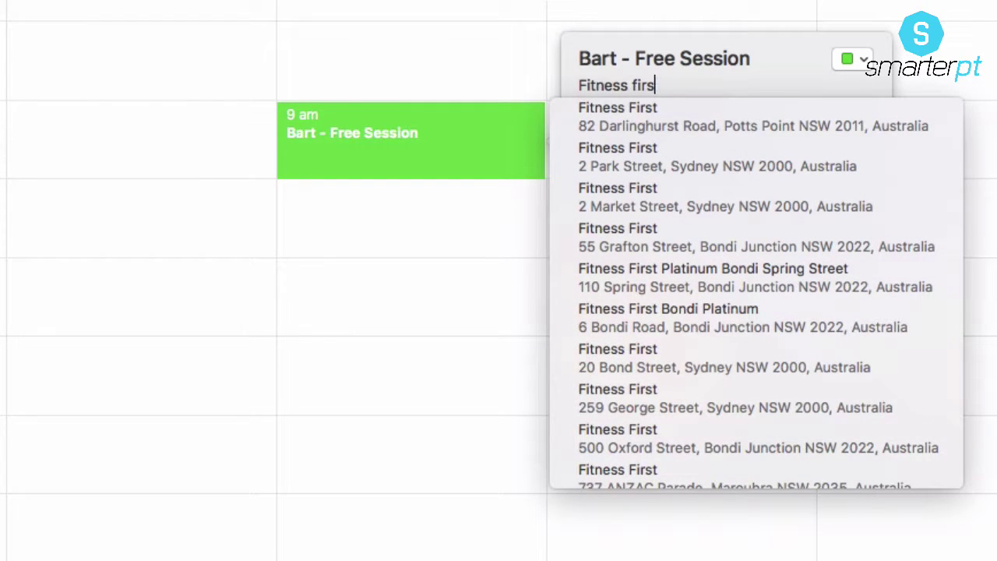
key(BackSpace)
key(BackSpace)
key(BackSpace)
key(BackSpace)
key(BackSpace)
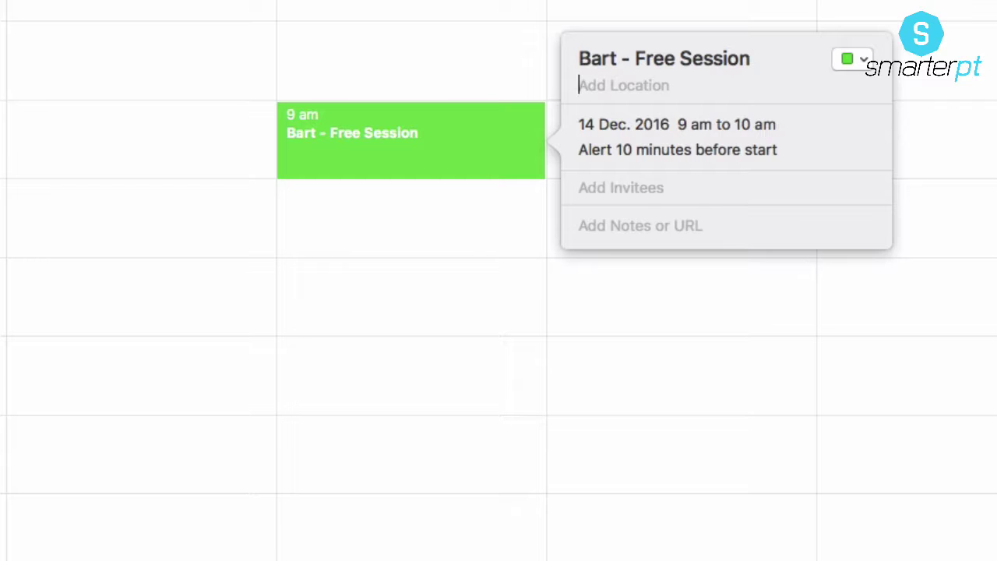
text(My )
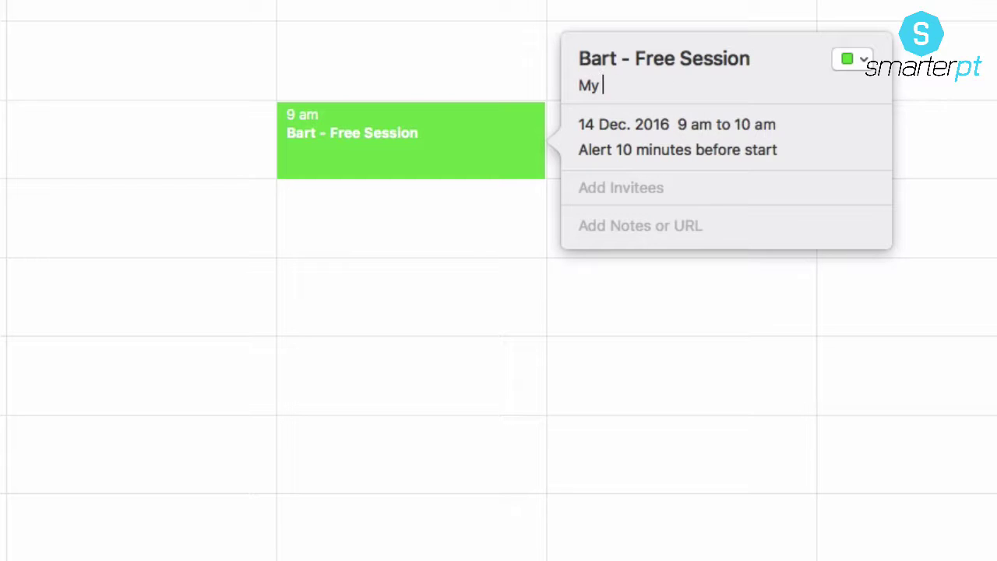
text(Gym Joshua)
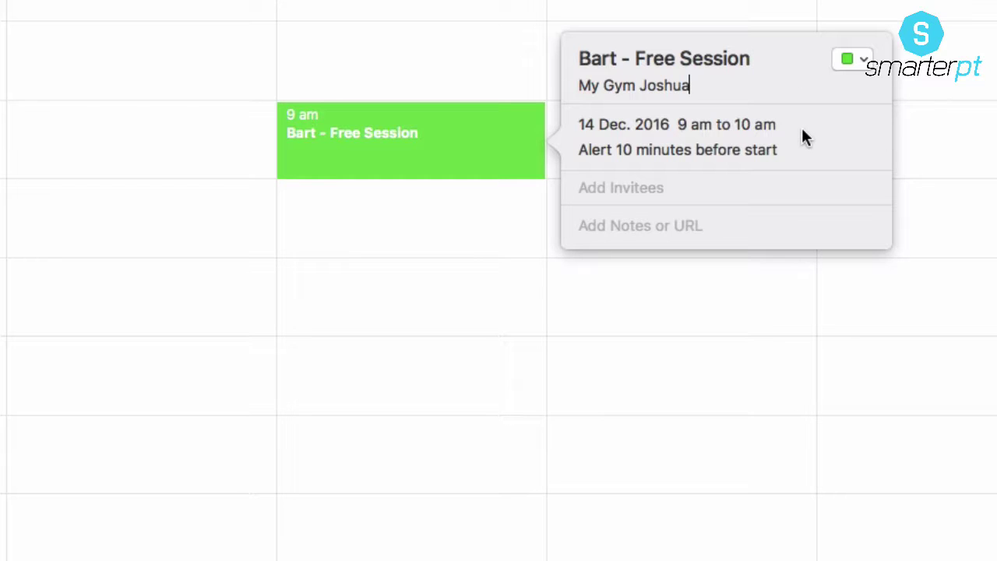
click(787, 131)
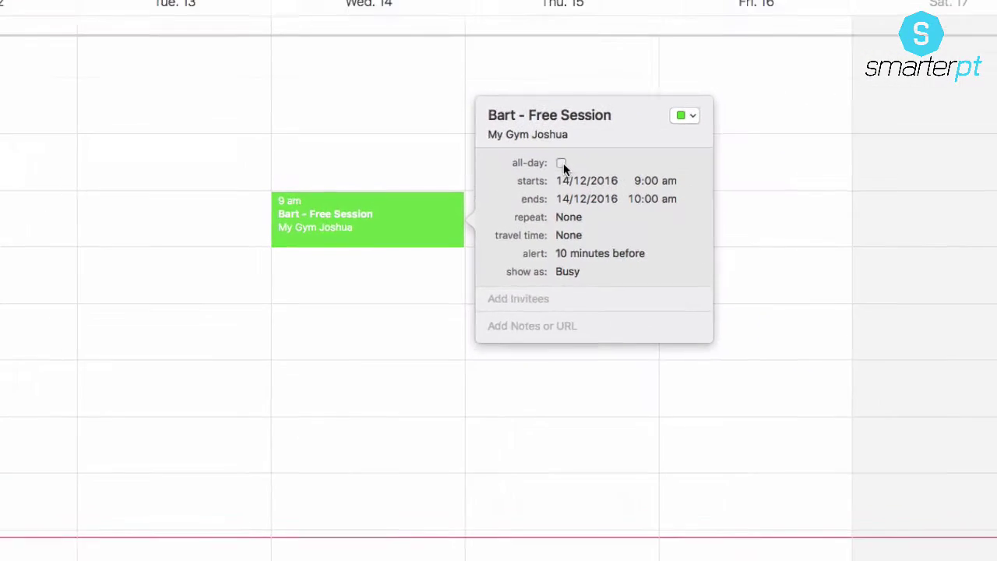
Step: Toggle all-day on and off, then reset the start to 9:00 am so it runs 9–10 am
click(544, 169)
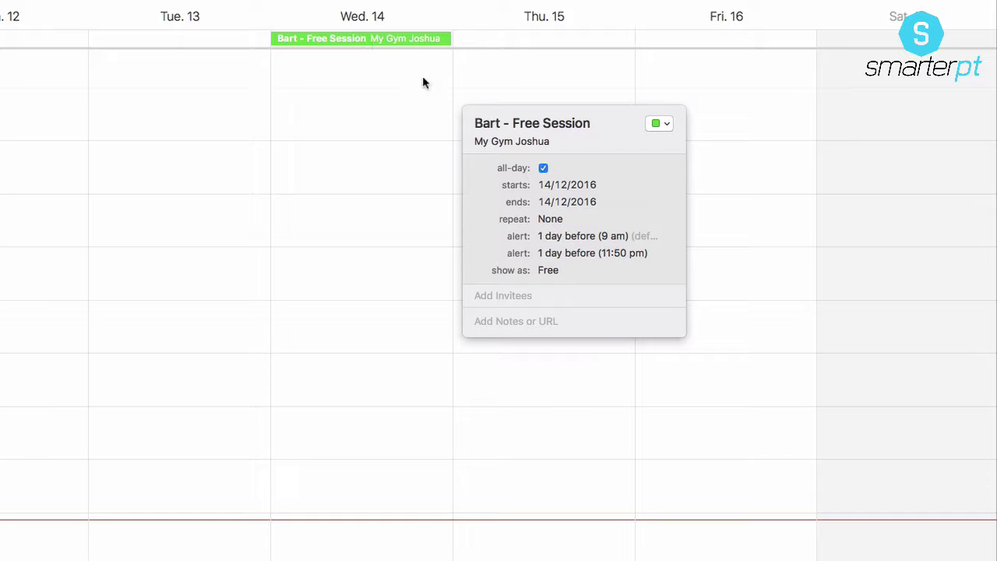
click(543, 170)
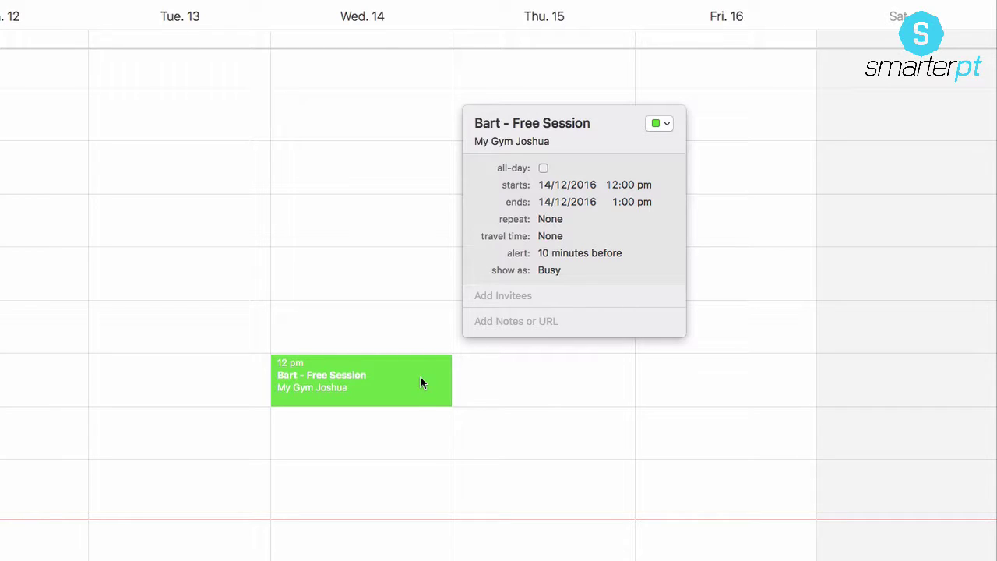
click(613, 185)
text(9)
click(643, 185)
text(a)
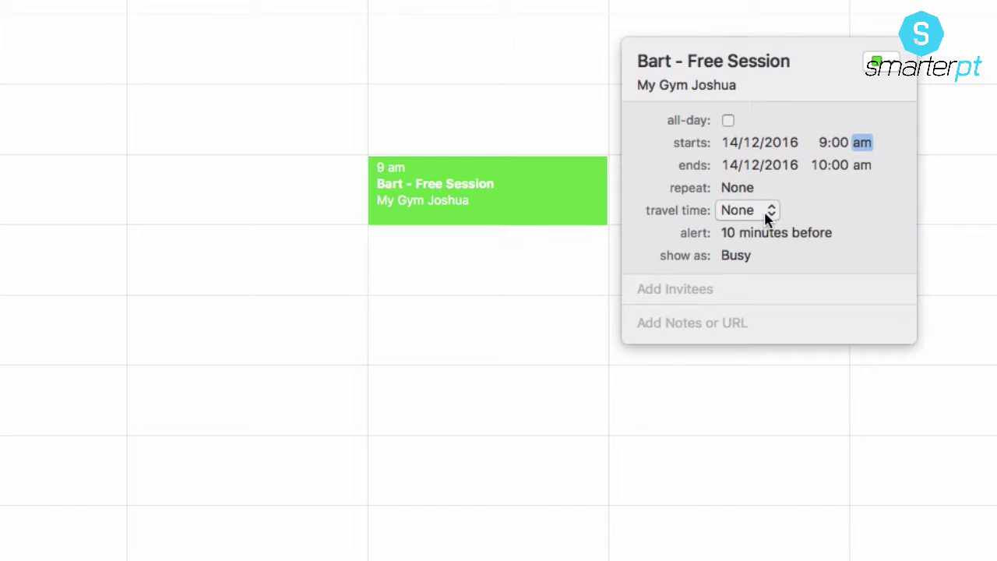
Step: Keep travel time at None and make the alert a custom email to the contact's first address
click(768, 220)
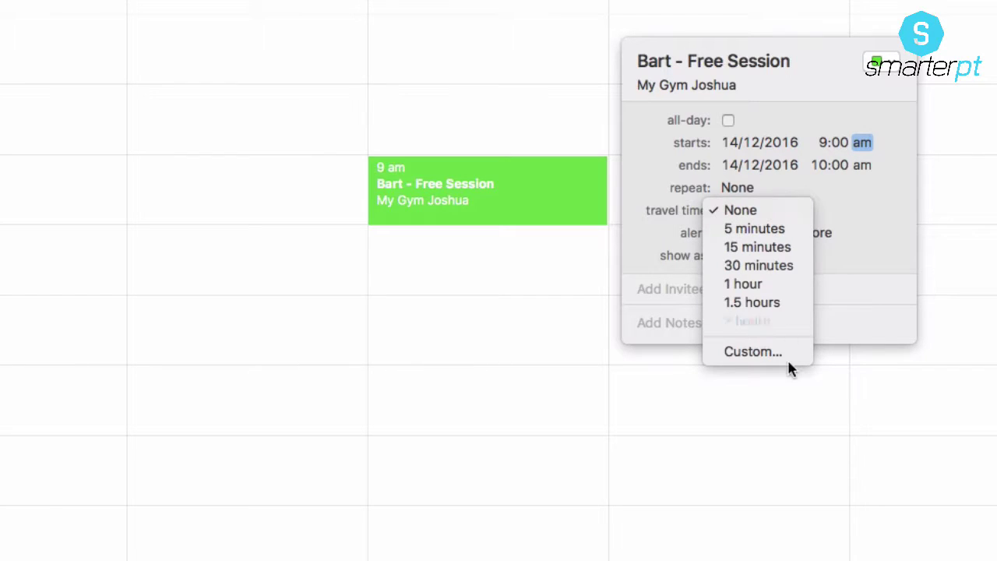
click(865, 186)
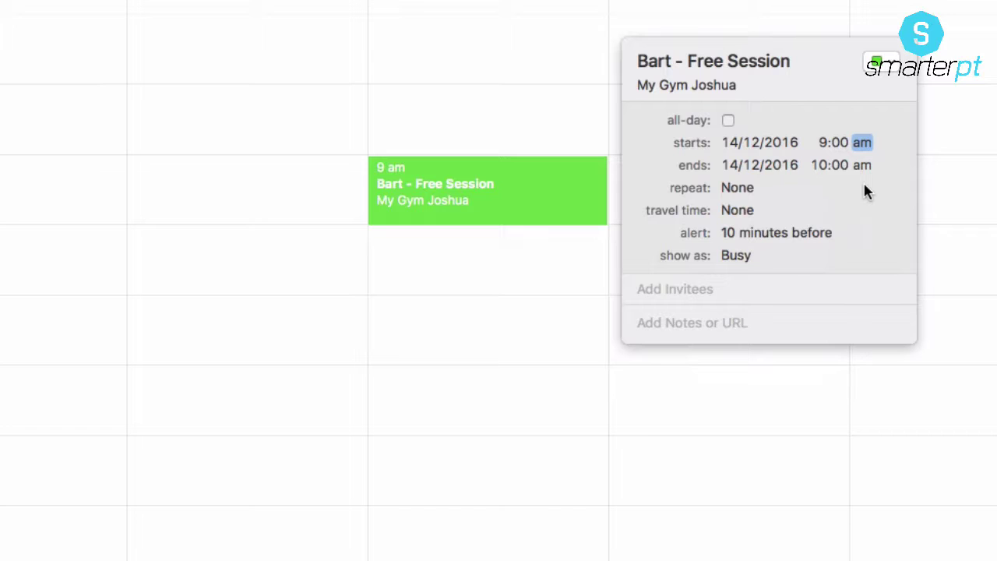
click(846, 234)
click(816, 372)
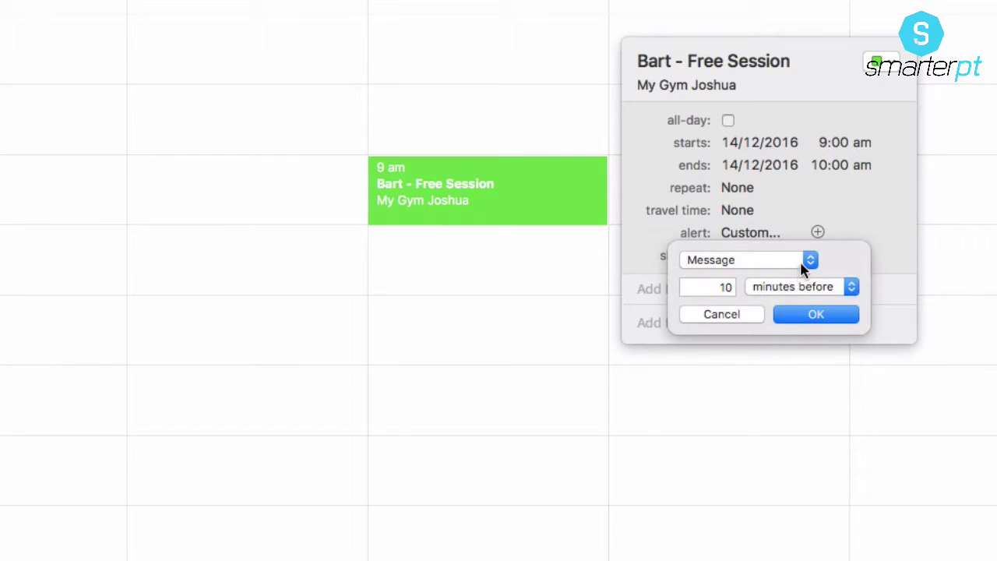
click(806, 265)
click(774, 296)
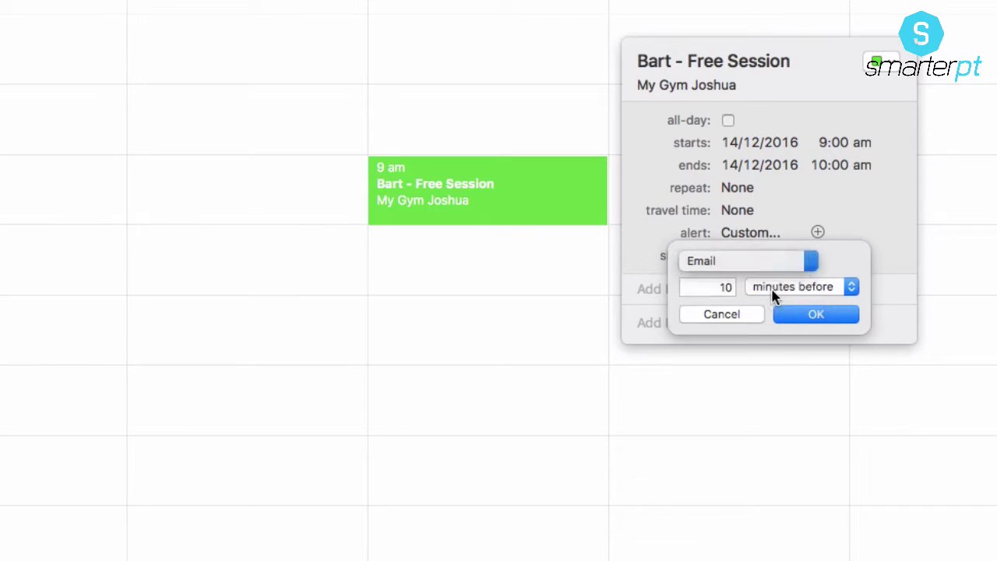
click(803, 287)
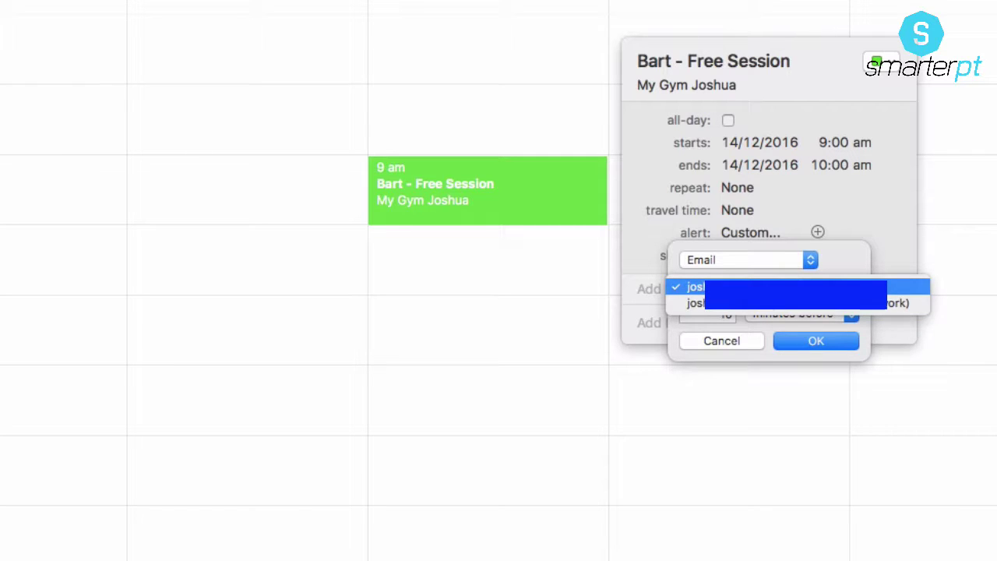
click(903, 287)
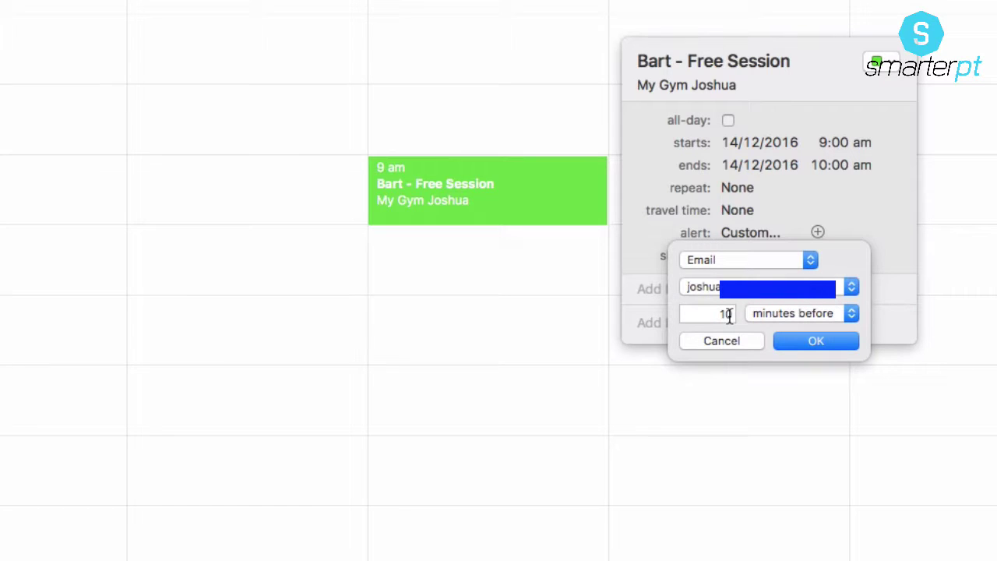
Step: Set the email alert to 1 day before and confirm it
double_click(729, 314)
text(24)
click(852, 313)
click(786, 346)
double_click(725, 314)
text(1)
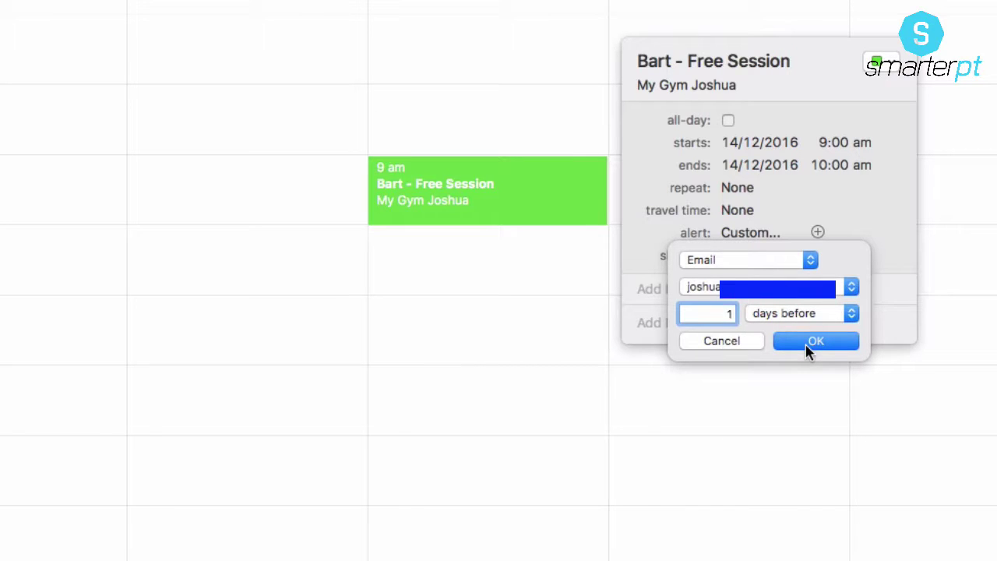
click(807, 348)
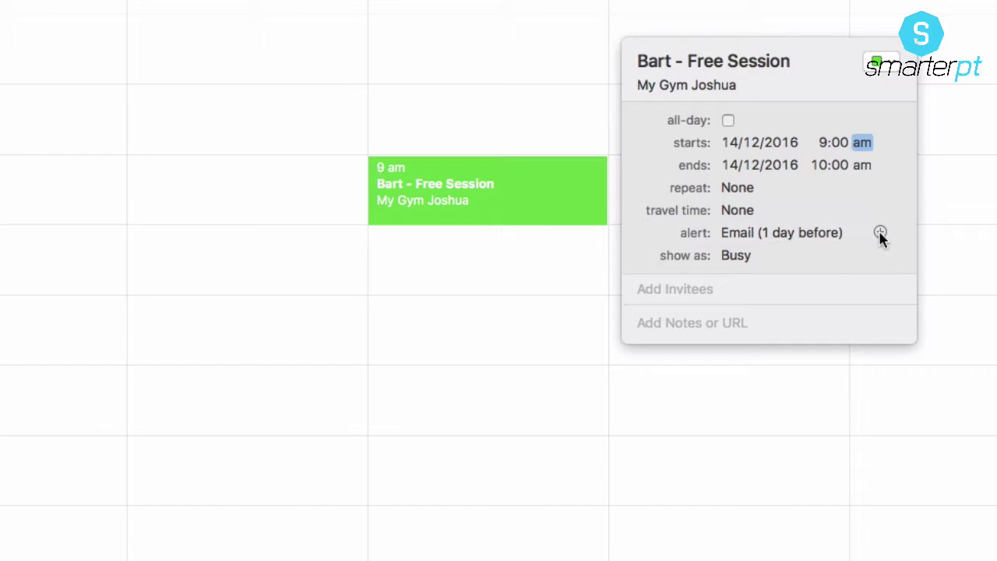
Step: Add a custom message-with-sound alert 1 hour before and a third alert 30 minutes before
click(880, 232)
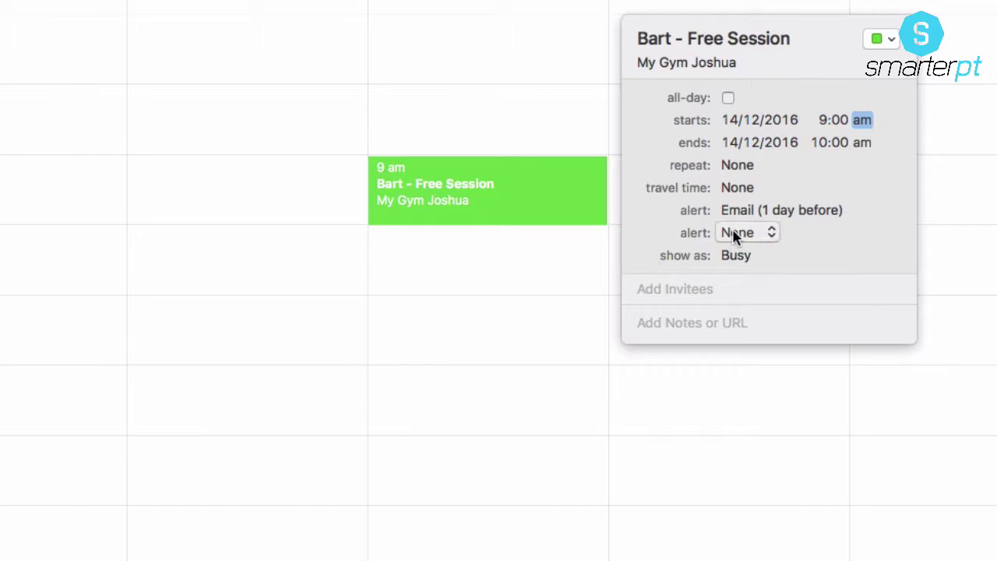
click(762, 234)
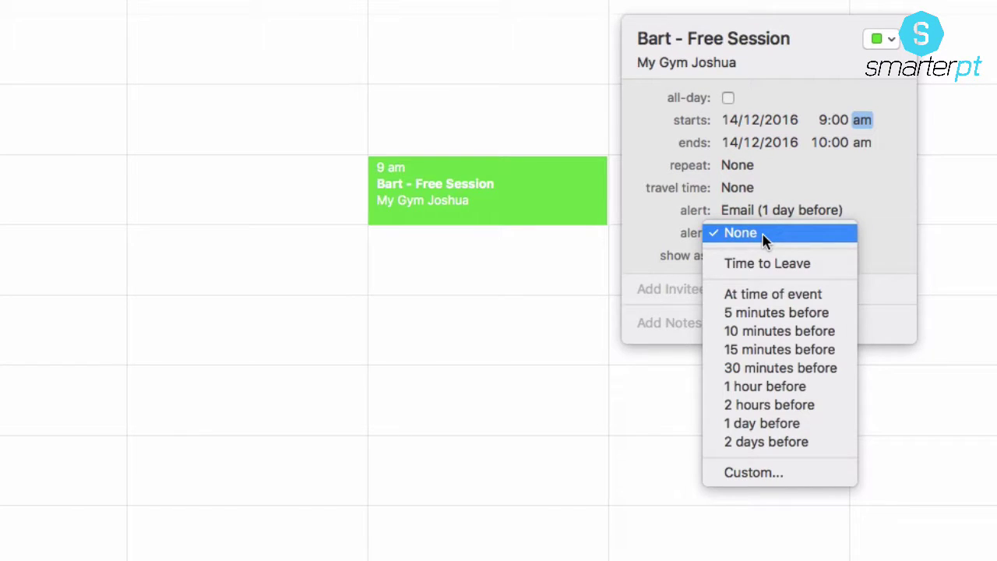
click(757, 471)
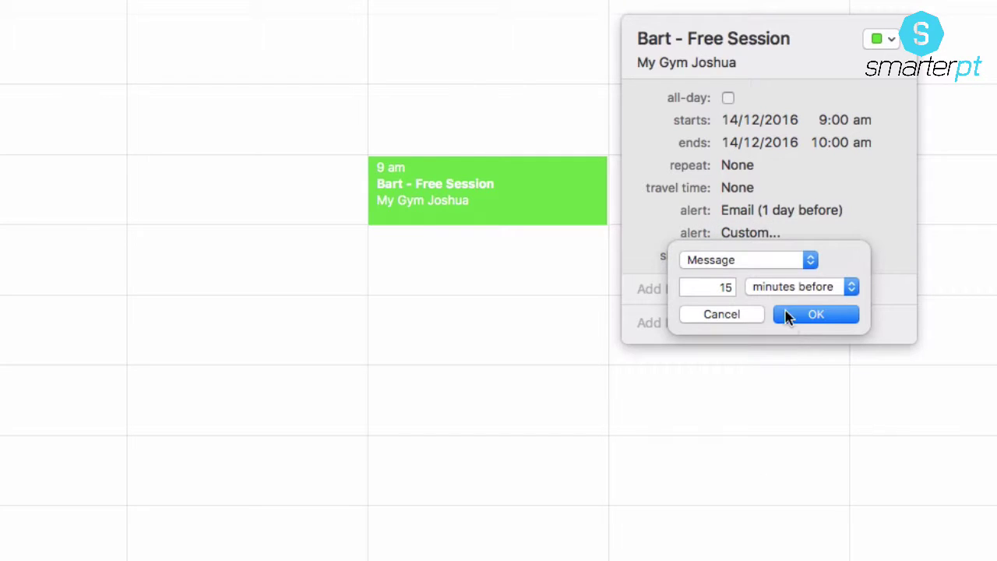
click(767, 262)
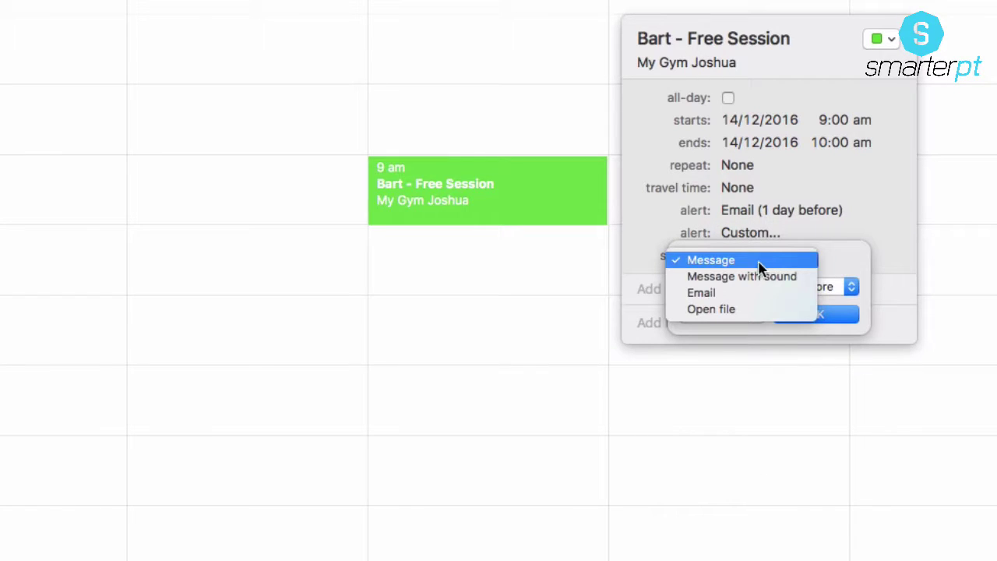
click(747, 277)
click(723, 313)
double_click(725, 313)
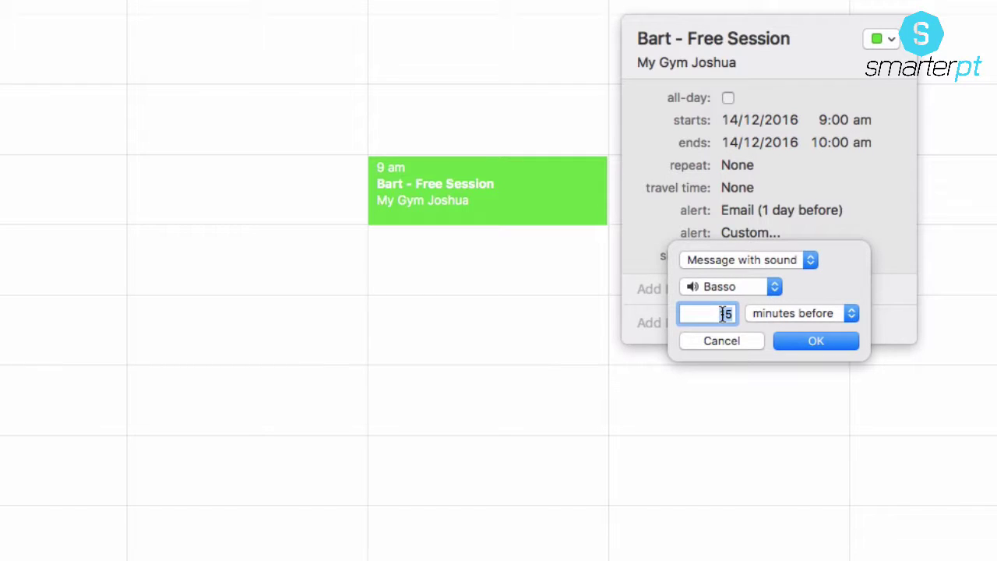
text(1)
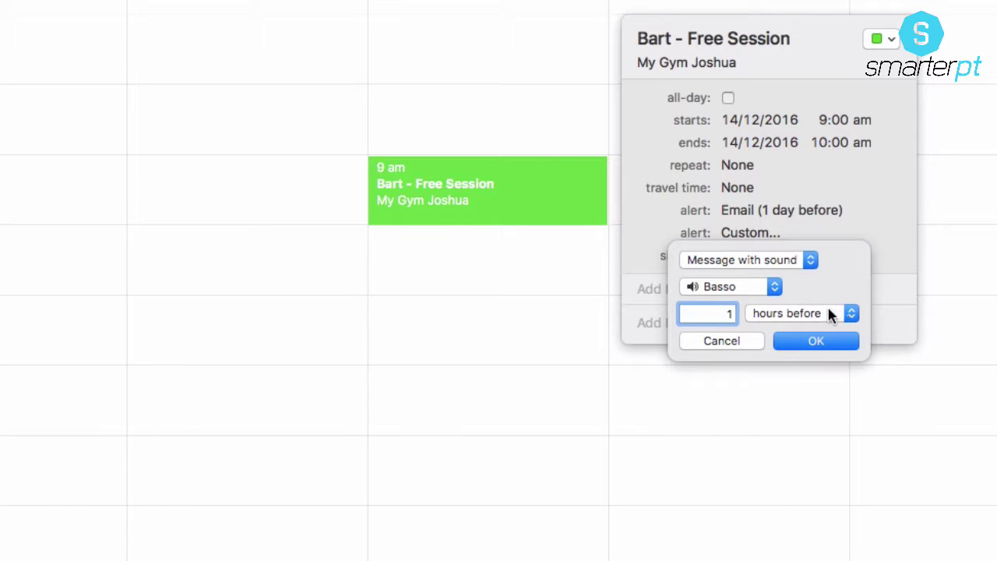
click(817, 343)
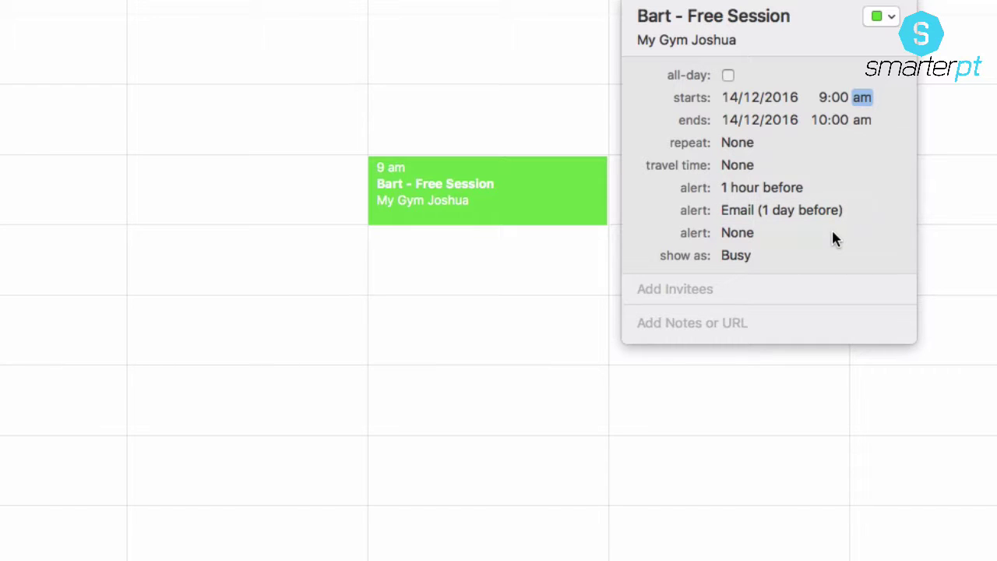
click(770, 235)
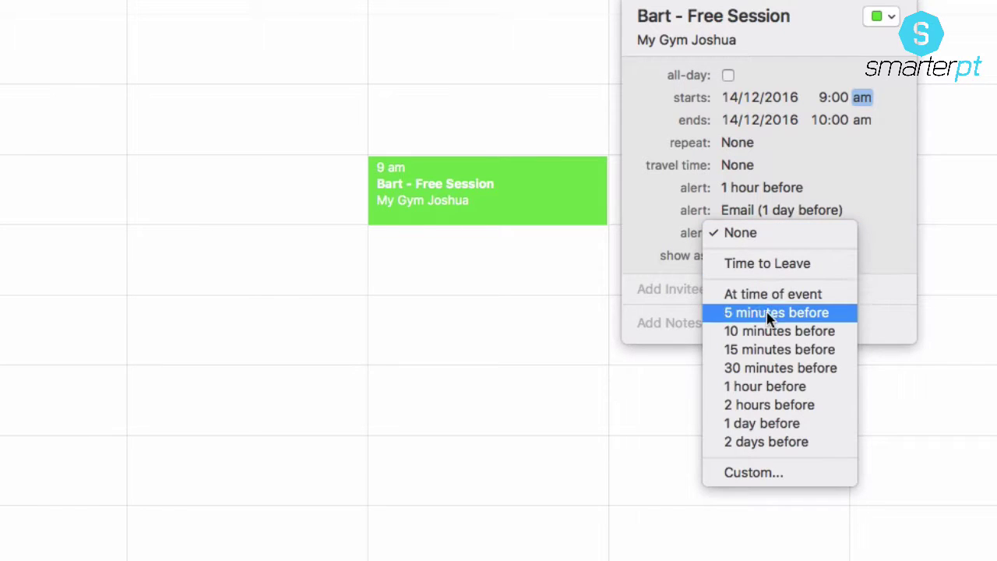
click(757, 370)
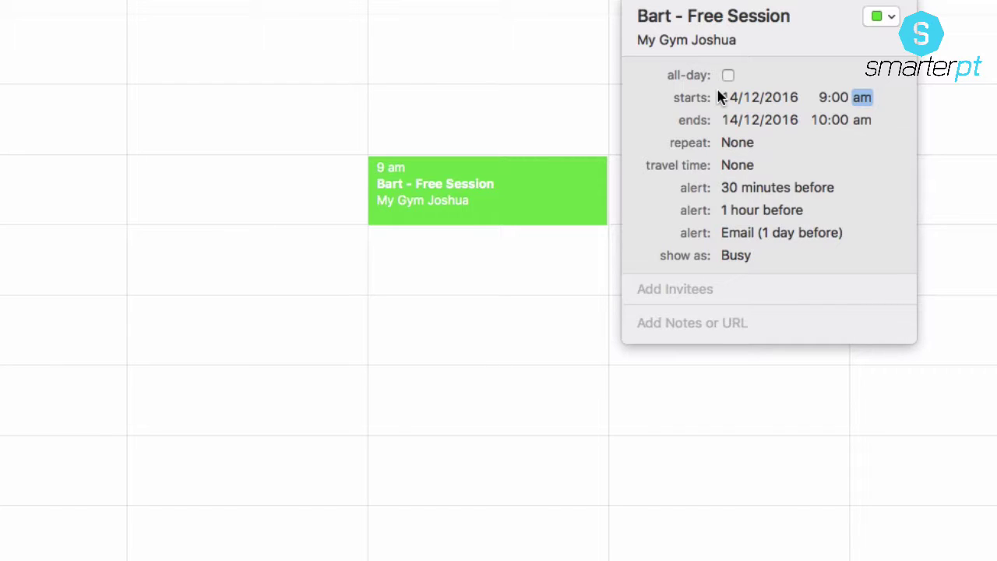
Step: Add the trainer's contact as an invitee by typing the name's first letters and picking the suggestion
click(713, 290)
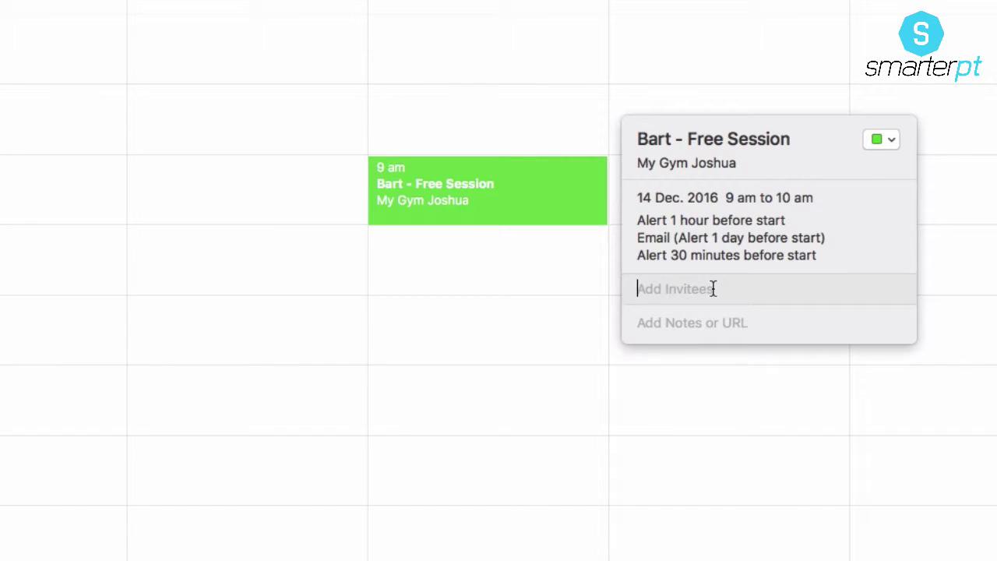
text(jos)
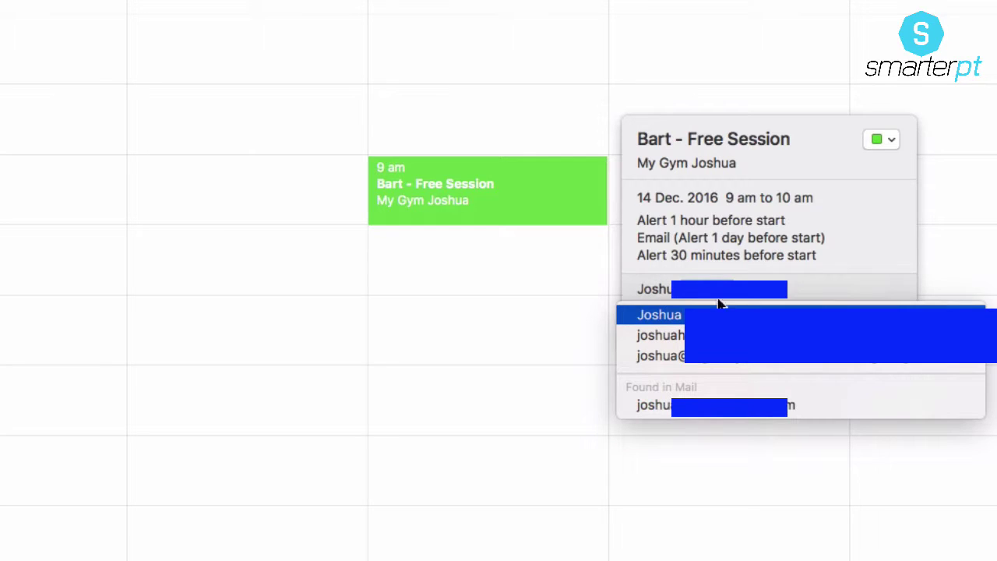
click(730, 314)
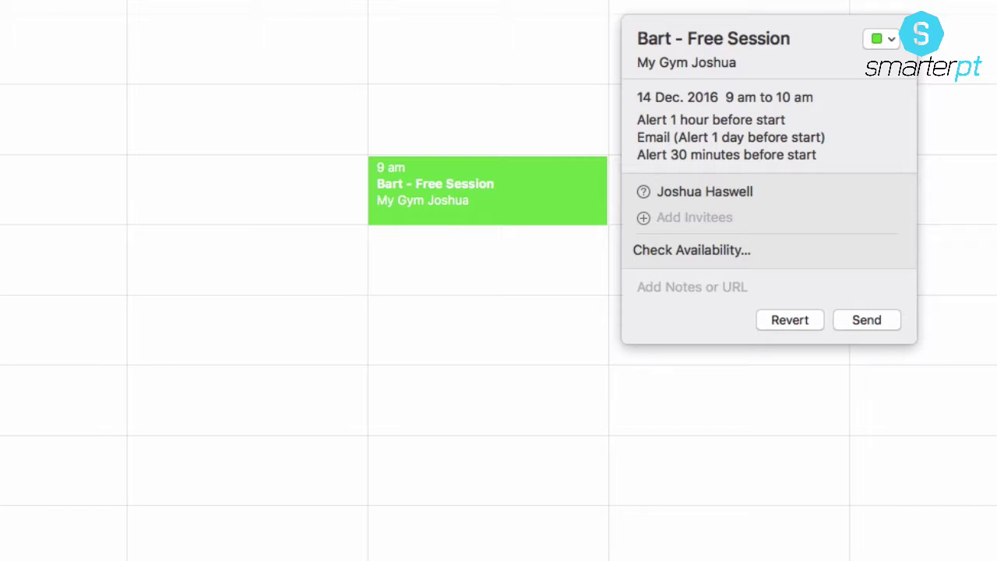
Step: Replace 'Free Session' in the title with the pasted Confirmed Health and Fitness Assessment with Head Trainer title
click(692, 37)
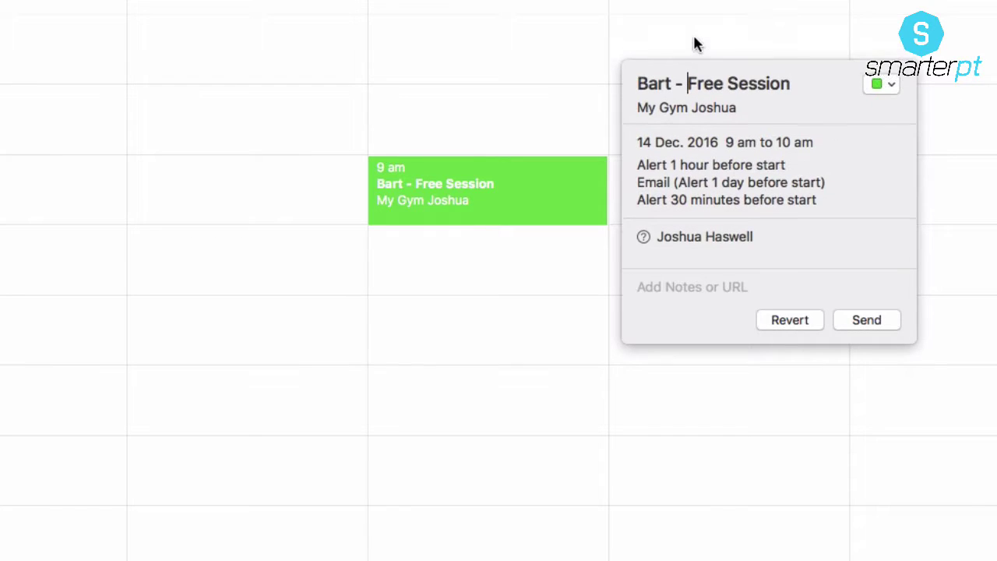
drag(688, 92, 808, 89)
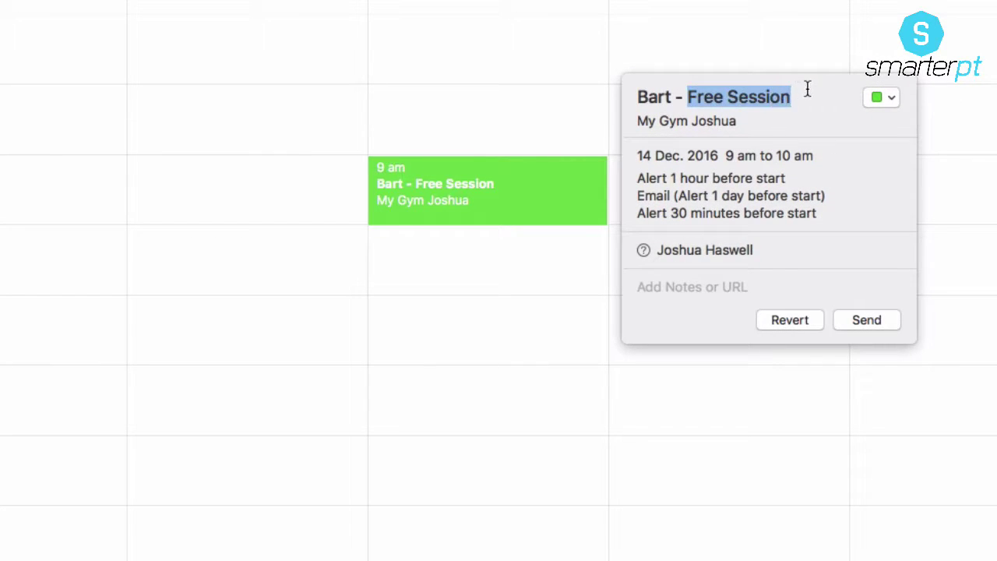
text(Confirmed - Health and Fitness Assessment - Head Trainer Joshua)
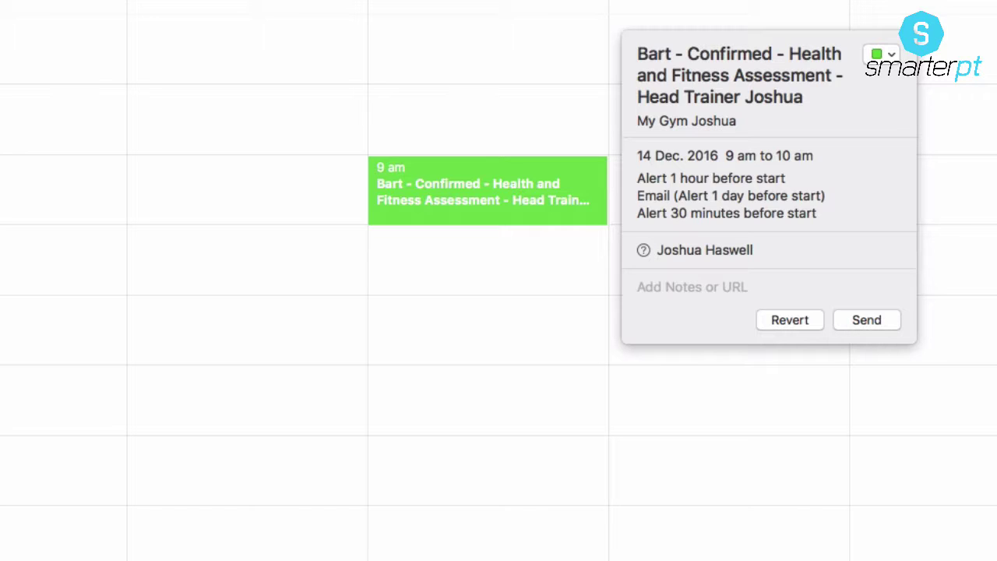
click(720, 287)
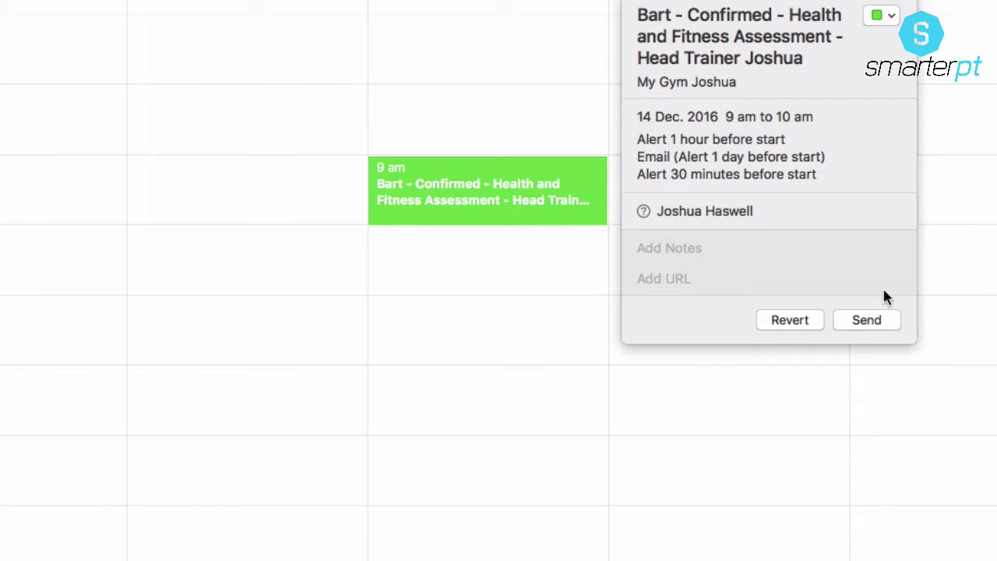
Step: Paste the prepared notes text and add the client's name after 'Hi' in the greeting
click(694, 248)
key(super+v)
scroll(715, 131, up, 10)
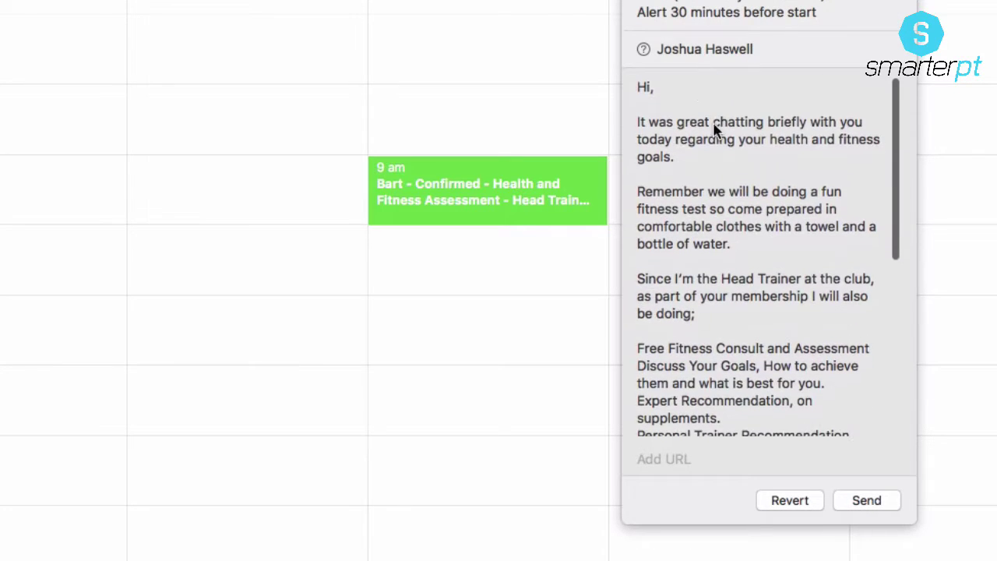
click(650, 90)
text(Ba)
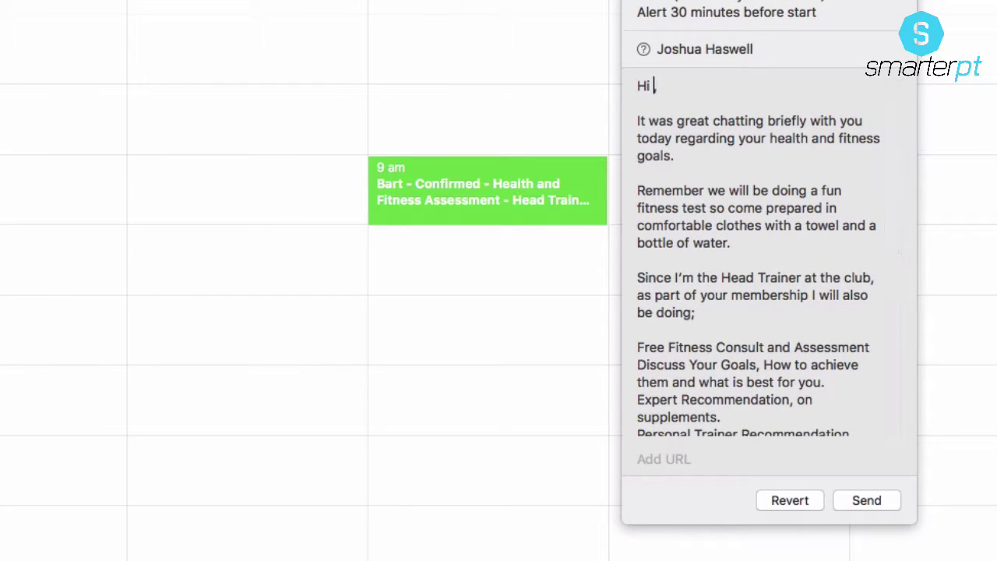
text(rt)
scroll(735, 224, down, 2)
scroll(701, 191, down, 3)
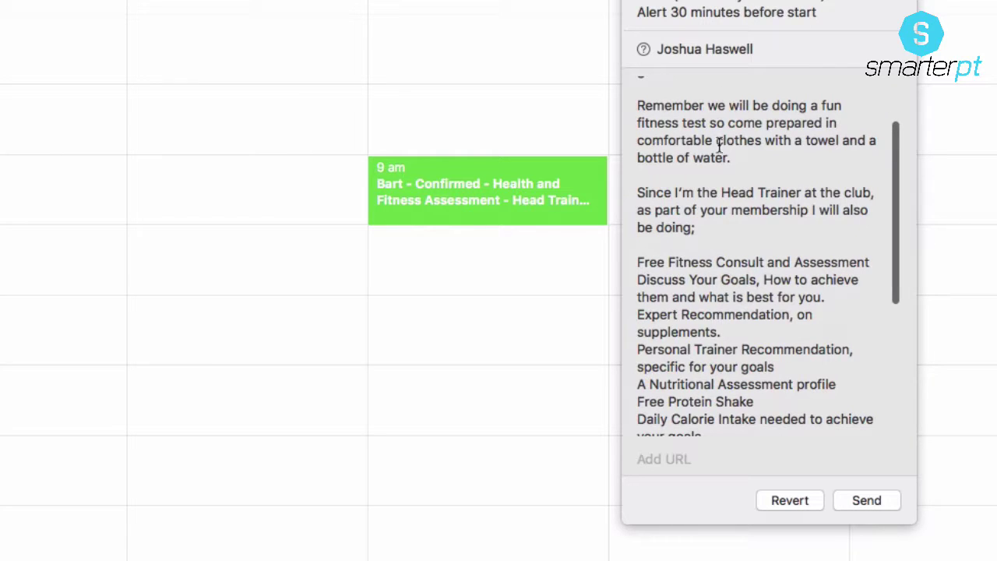
scroll(805, 171, down, 1)
scroll(804, 171, down, 2)
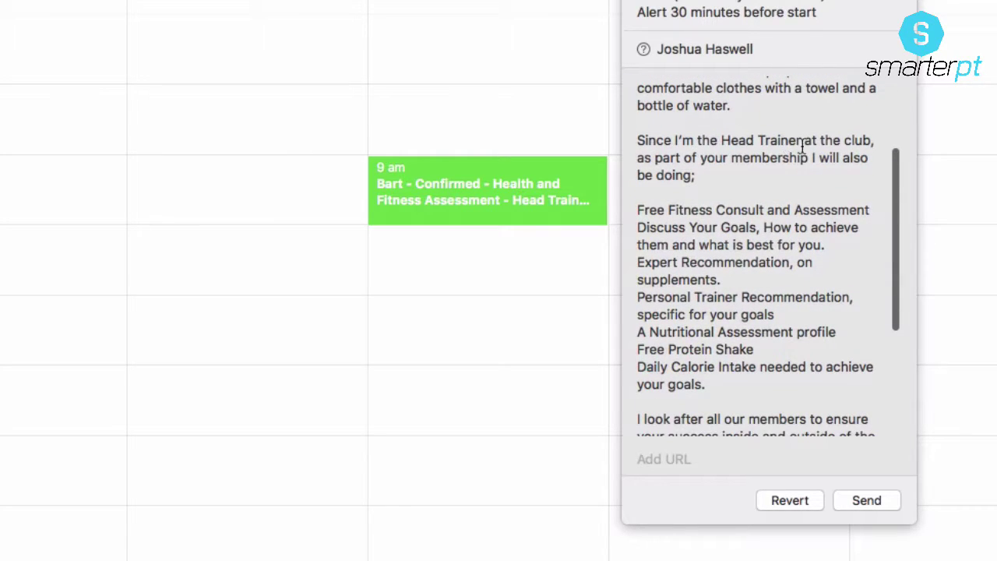
drag(649, 141, 754, 152)
click(756, 192)
scroll(757, 190, down, 1)
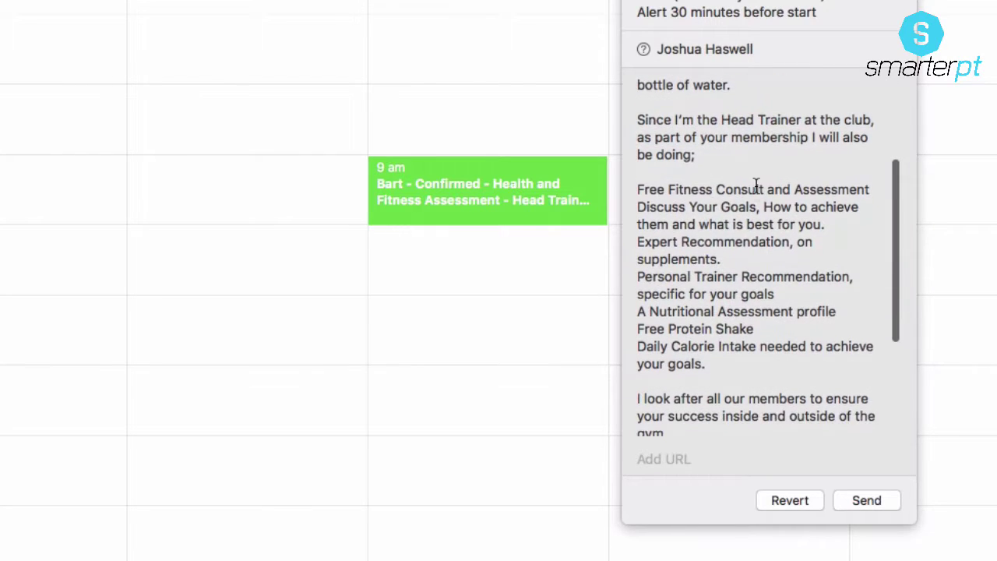
scroll(758, 191, down, 1)
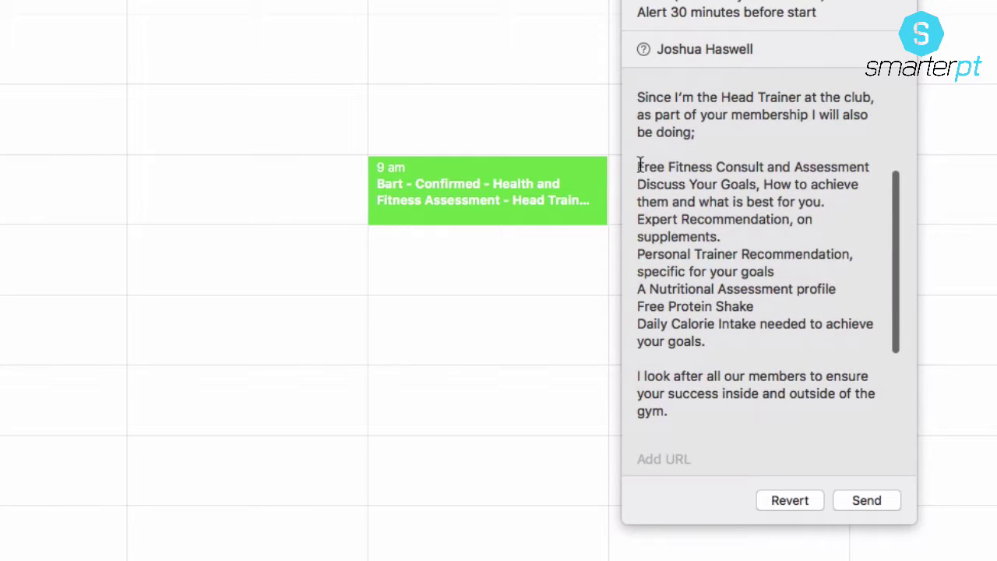
Step: Put dashes before the Free Fitness and Discuss Your Goals lines
text(-)
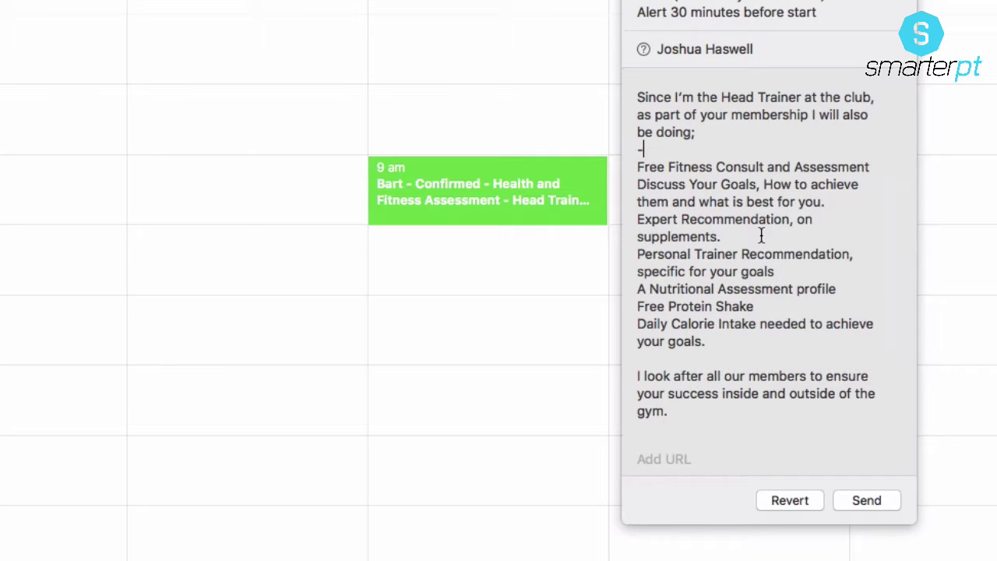
key(BackSpace)
key(Down)
text(-)
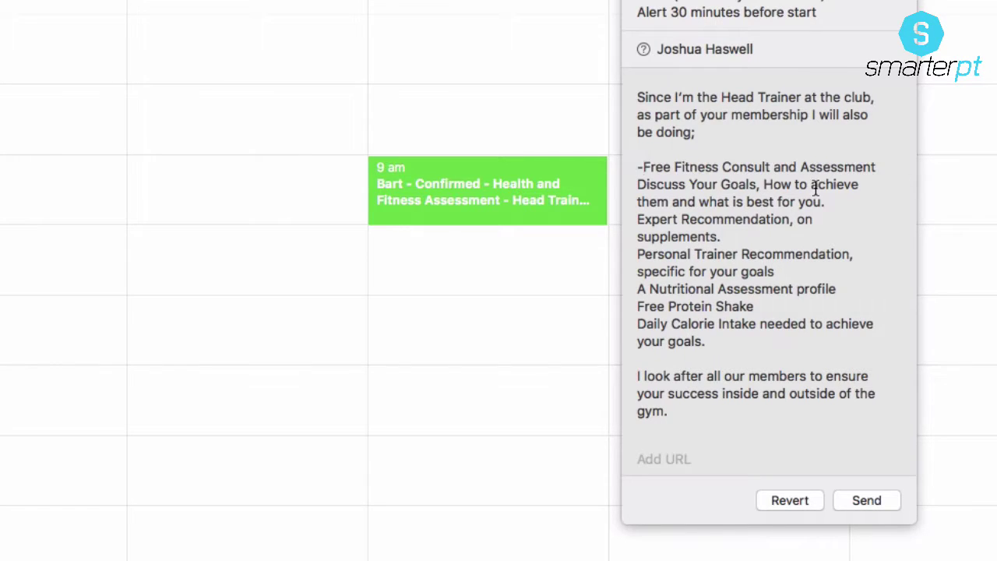
click(638, 185)
text(-)
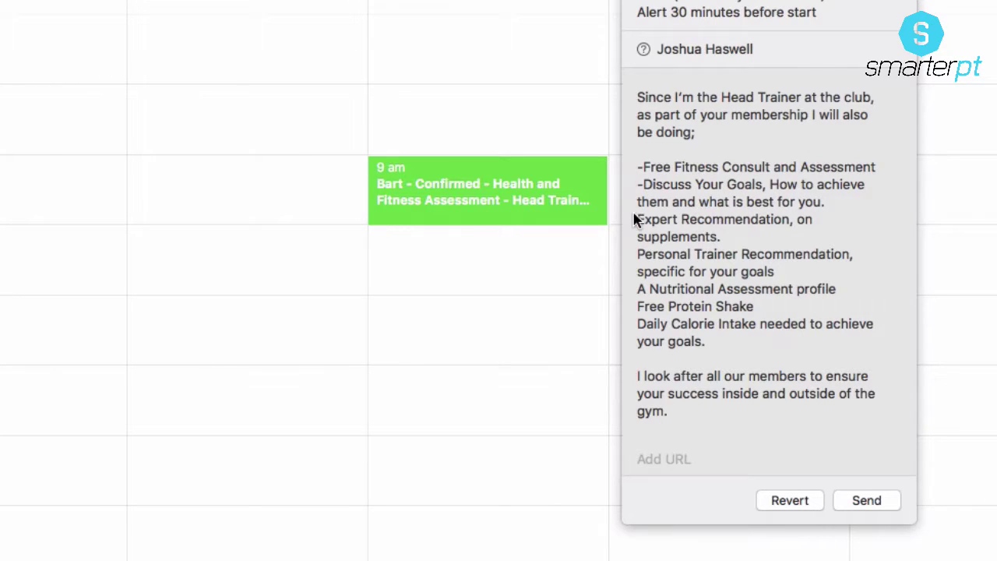
Step: Dash the Personal Trainer Recommendation, Nutritional Assessment, Free Protein Shake and Daily Calorie Intake lines
click(637, 219)
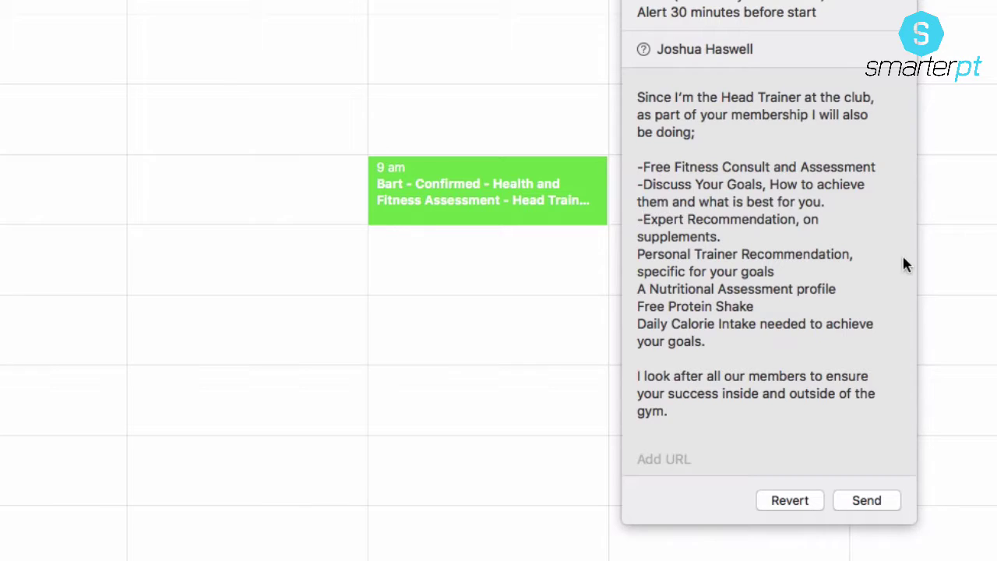
click(639, 253)
text(-)
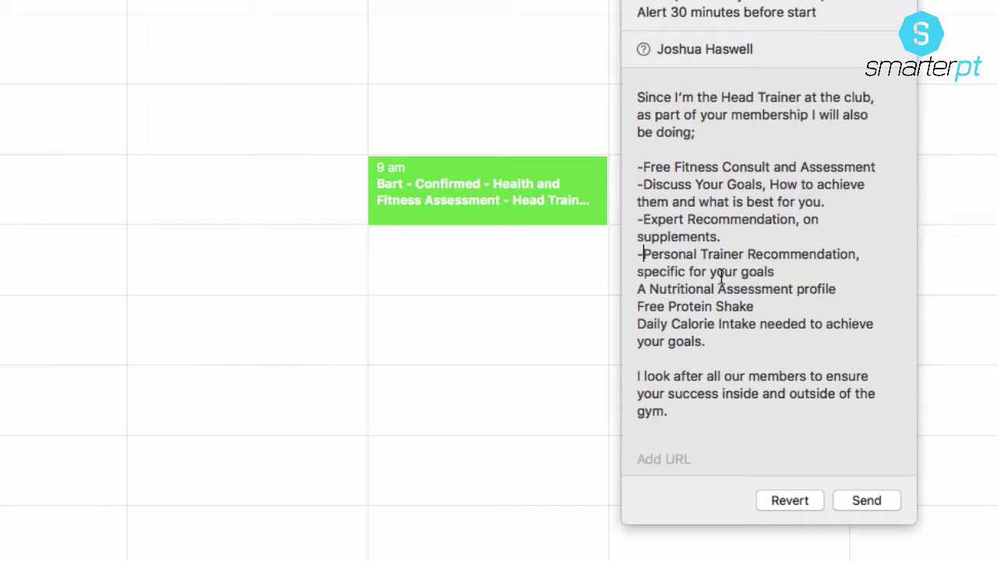
click(639, 288)
text(-)
click(639, 307)
text(-)
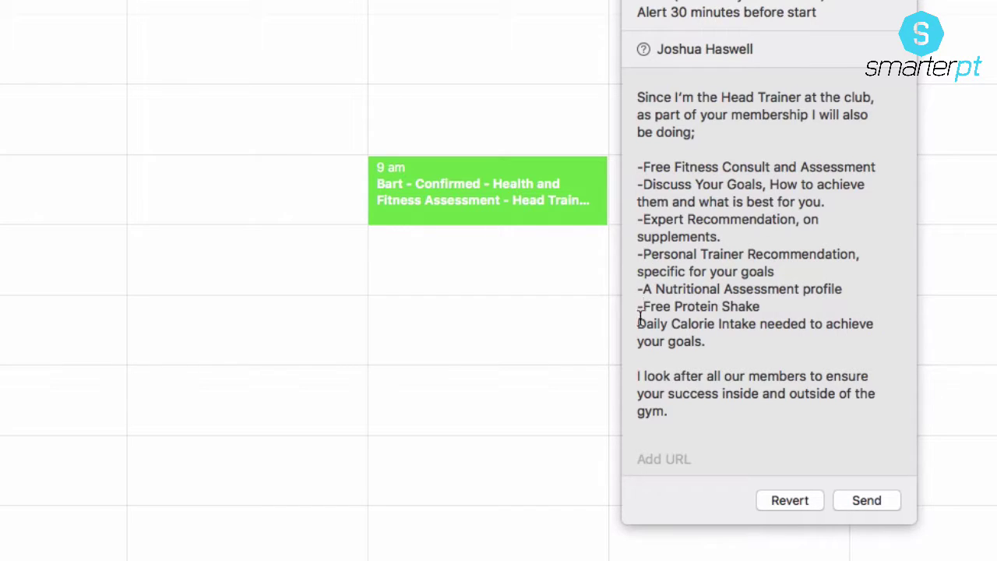
click(639, 323)
text(-)
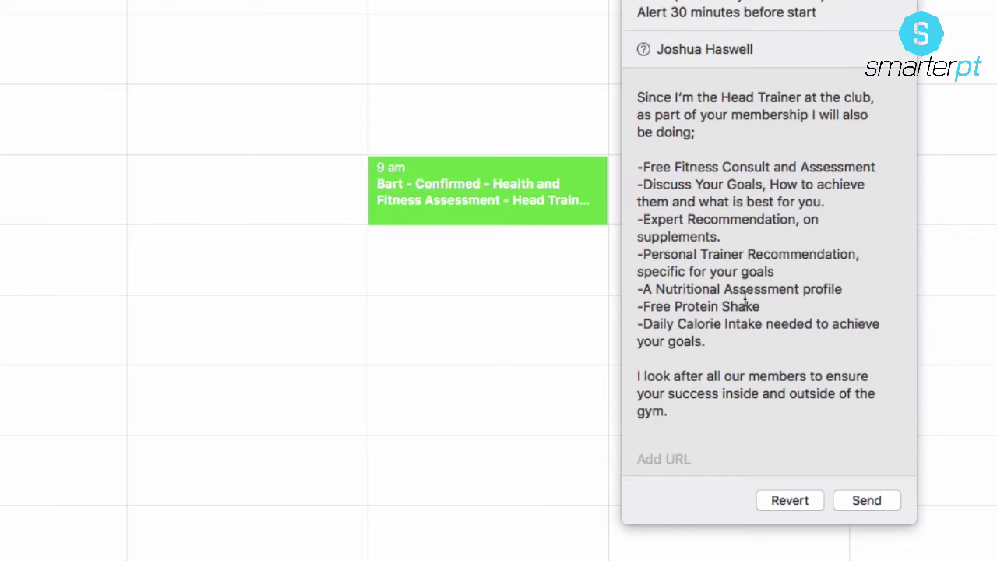
scroll(745, 300, down, 5)
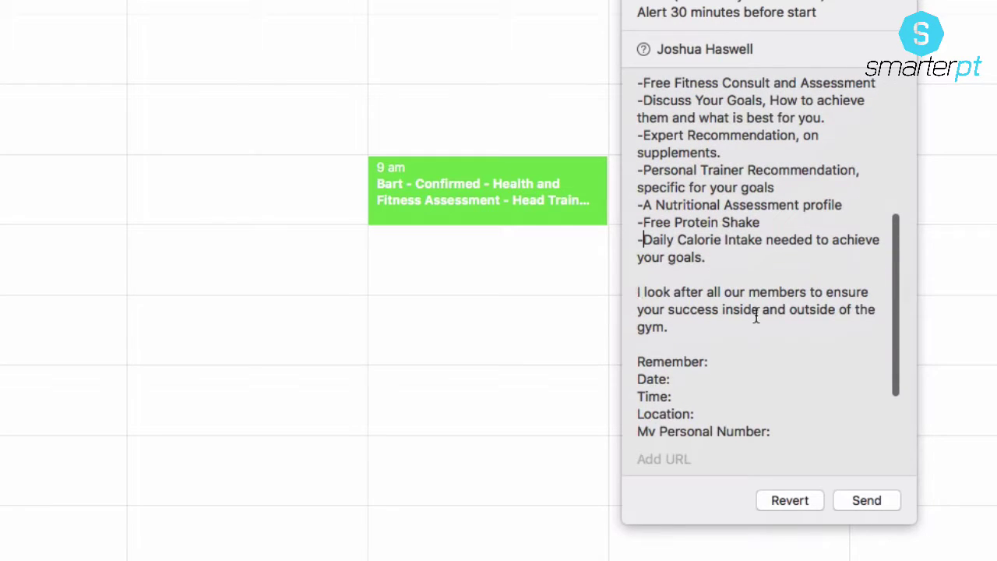
scroll(787, 331, down, 2)
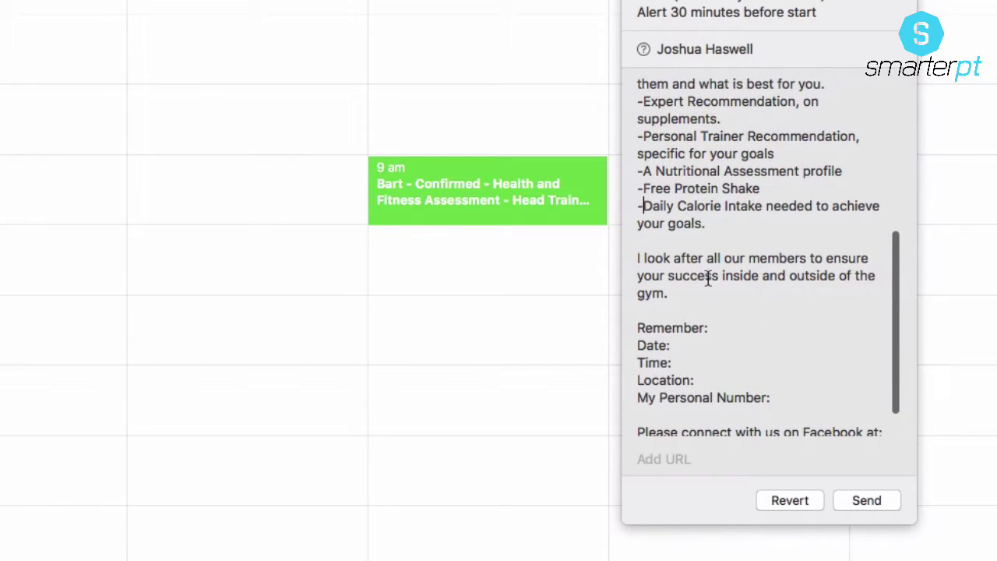
scroll(720, 319, down, 2)
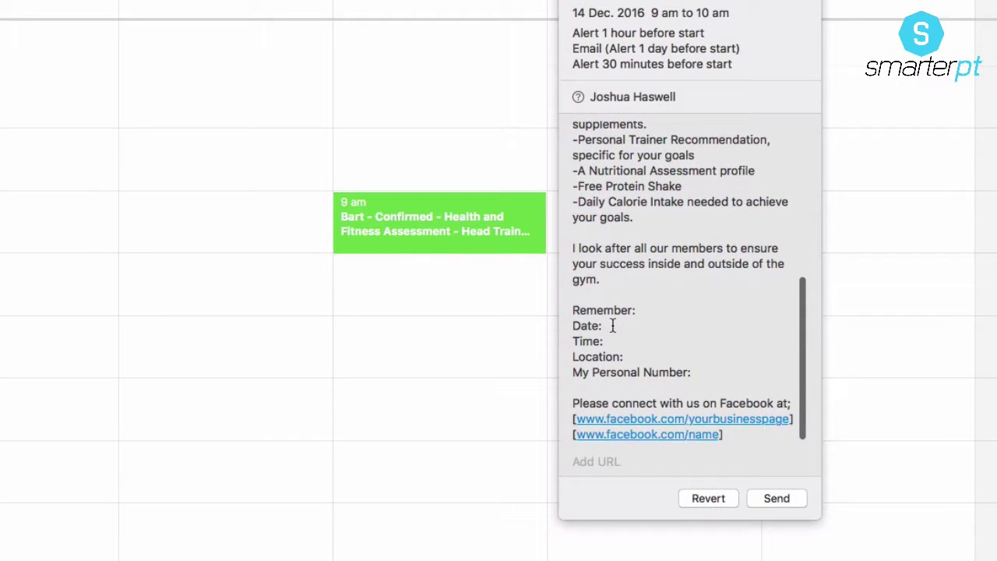
Step: Fill the reminder with Date 14/Dec, Time 9am, Location My Gym and the trainer's phone number
click(613, 325)
text(14/Dec)
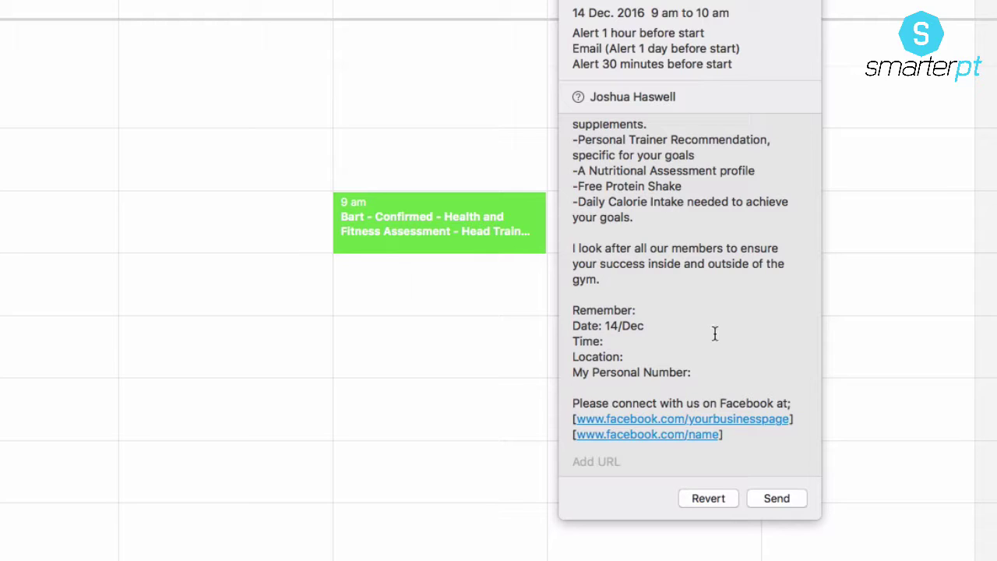
click(658, 336)
text(9am)
click(647, 360)
text(My Gym)
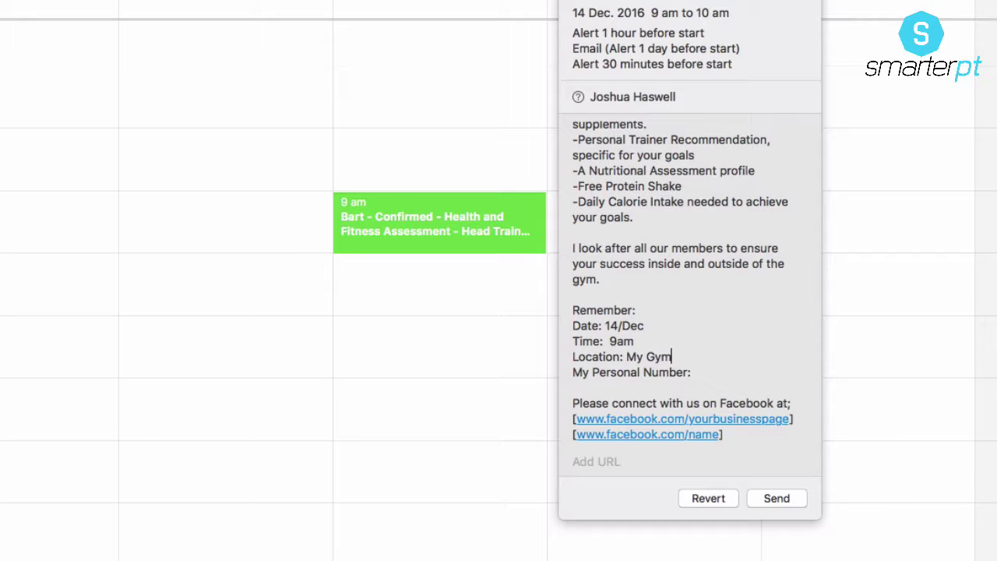
click(729, 382)
click(725, 374)
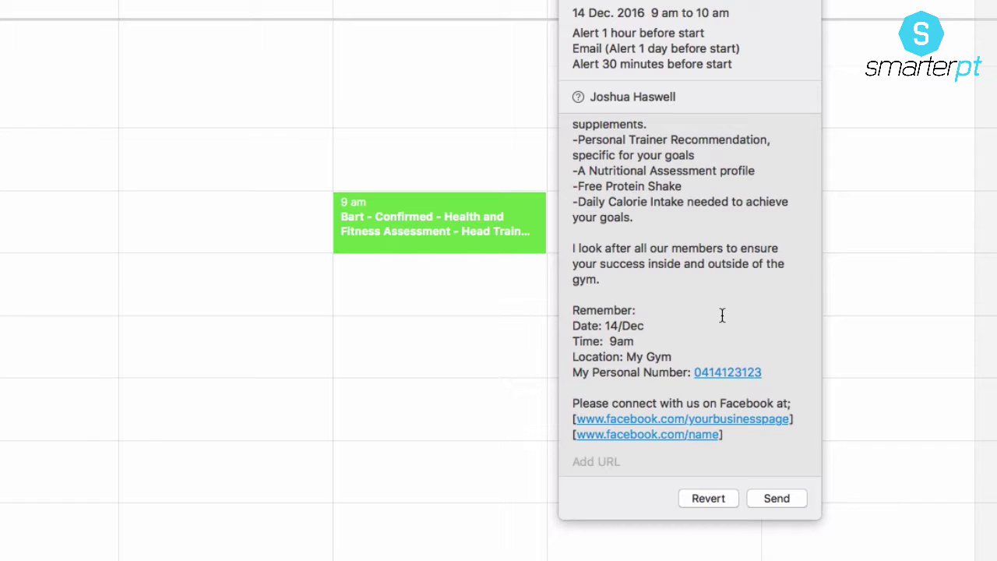
click(791, 355)
scroll(784, 412, down, 2)
click(653, 462)
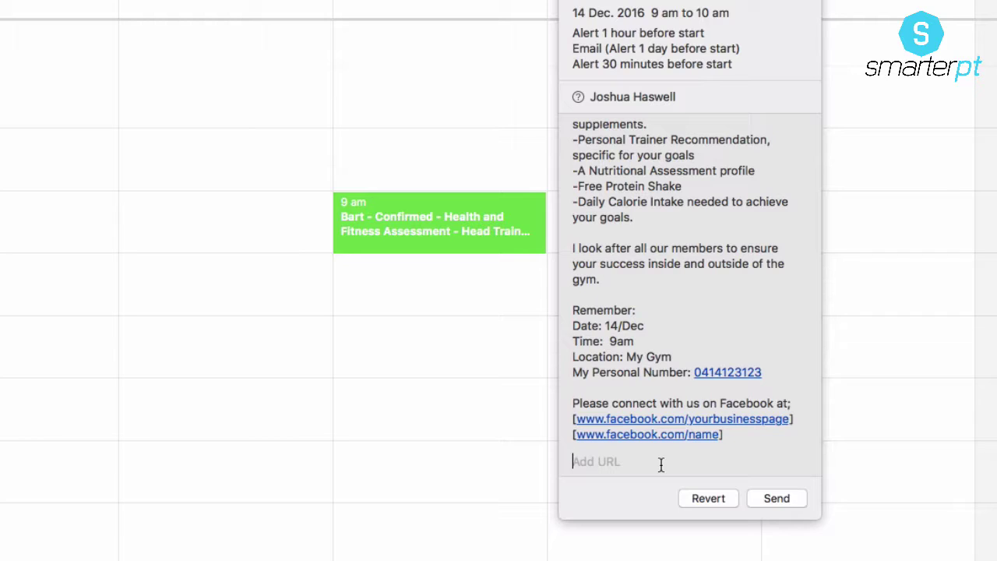
text(www.smarterpt.com)
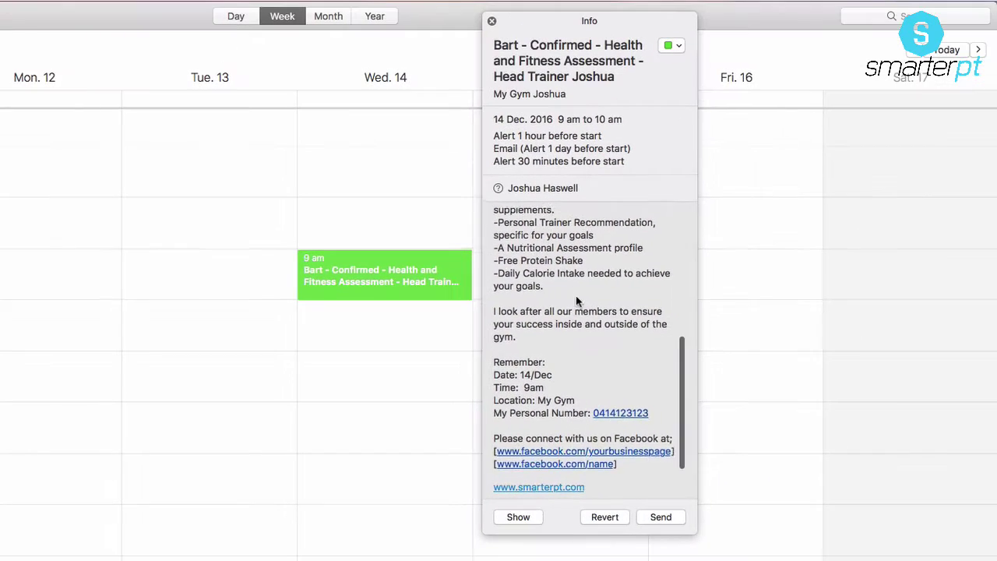
scroll(676, 236, up, 10)
scroll(576, 295, down, 10)
scroll(576, 296, up, 8)
scroll(576, 295, up, 3)
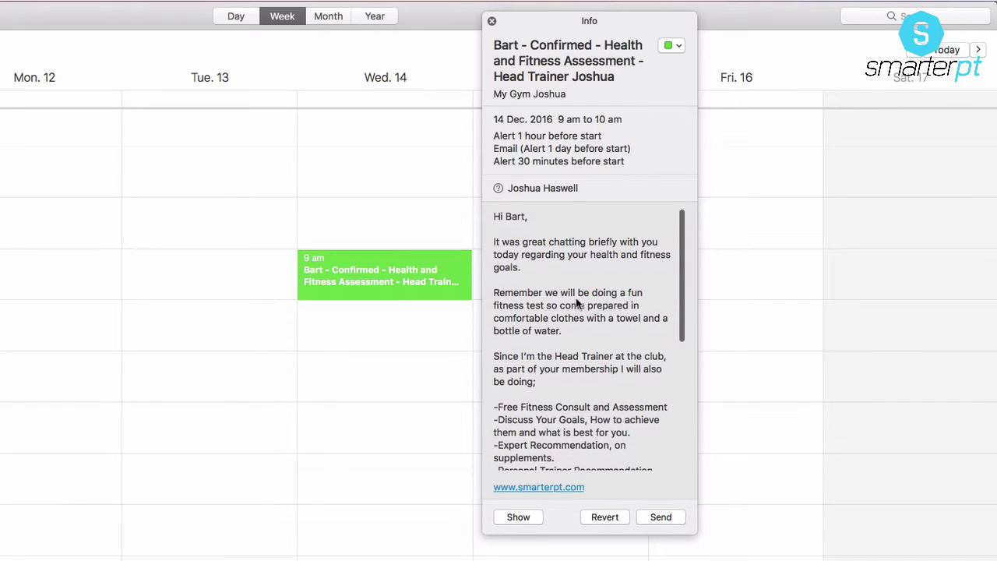
Step: Send the updated invitation and switch to Google Calendar in Chrome
click(661, 518)
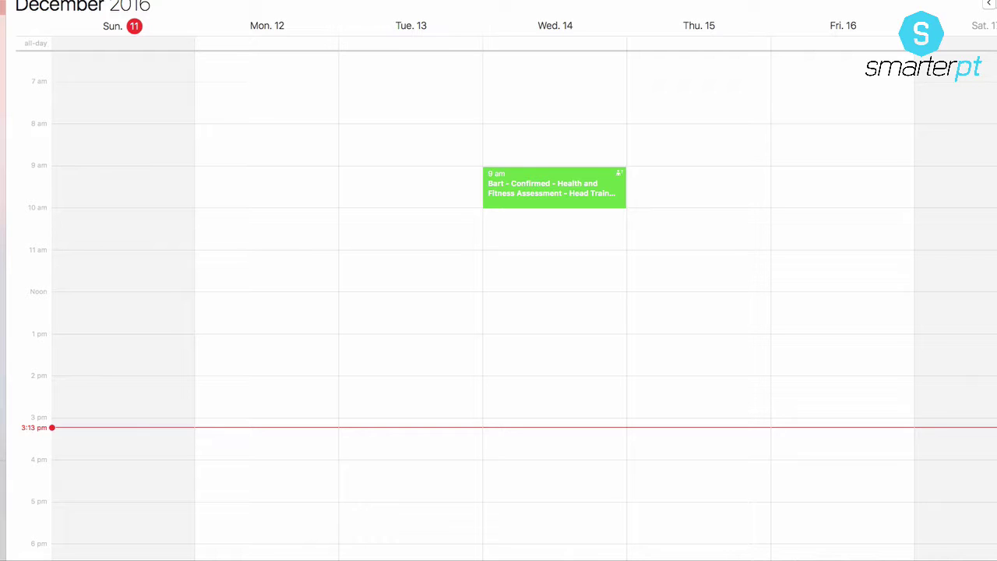
key(super+Tab)
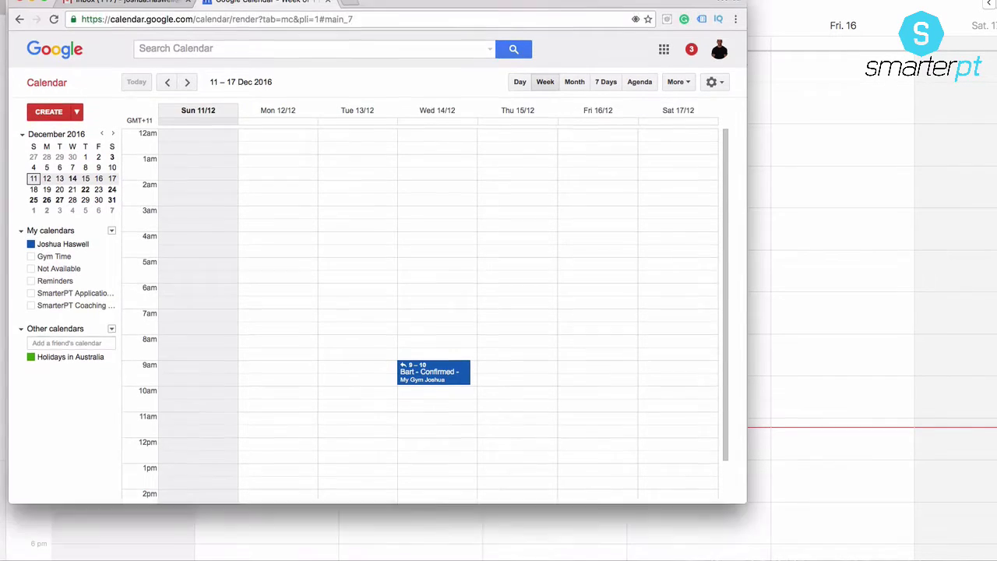
Step: Maximise Chrome and open Gmail from the Google apps grid to find the invitation email
click(44, 25)
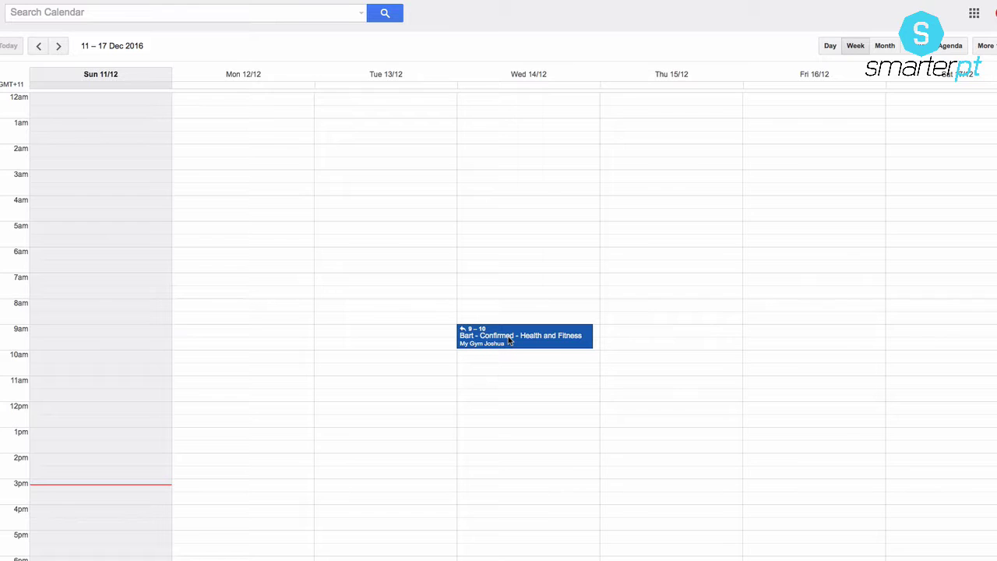
click(974, 13)
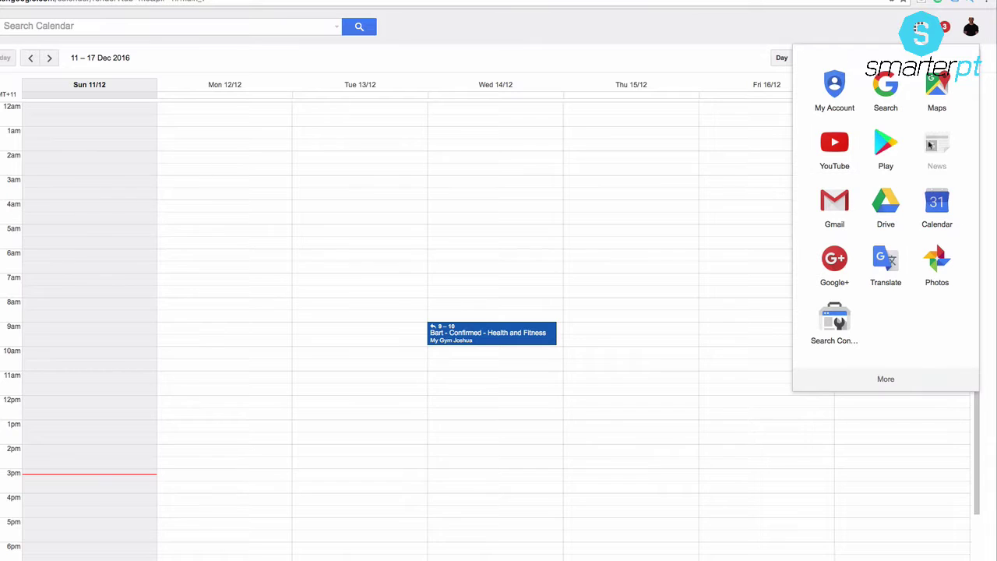
click(839, 216)
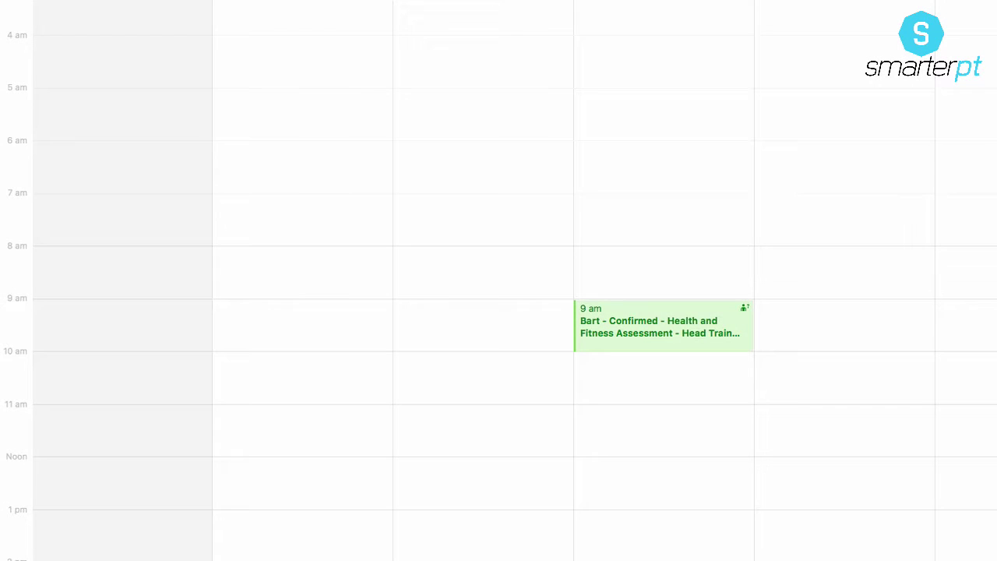
Step: Bring up the context menu for the 9 am assessment event on Wednesday 14
right_click(686, 316)
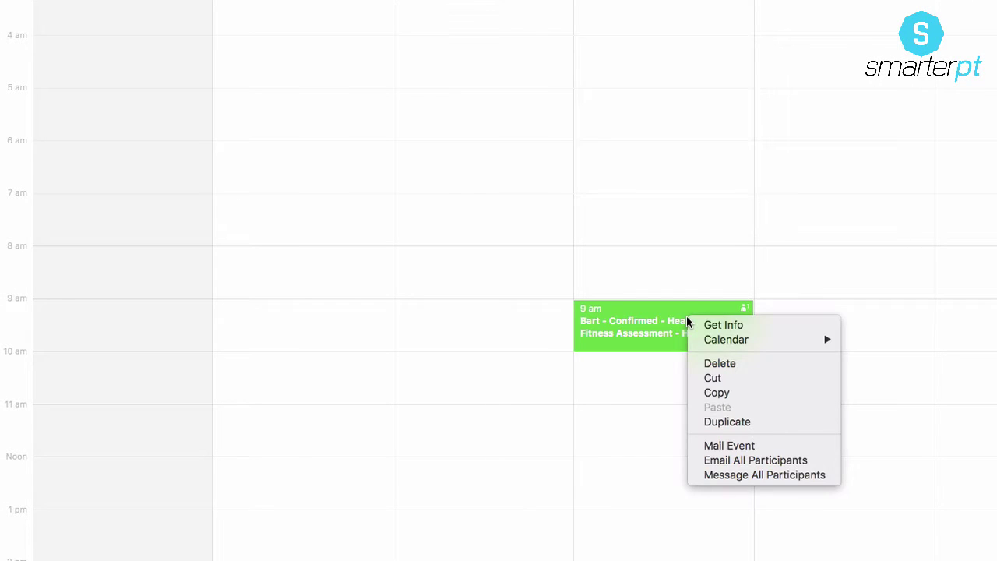
Step: Duplicate the assessment event, remove its invitee, and move the copy to Tuesday 13 at 2:15 am
click(754, 420)
click(775, 198)
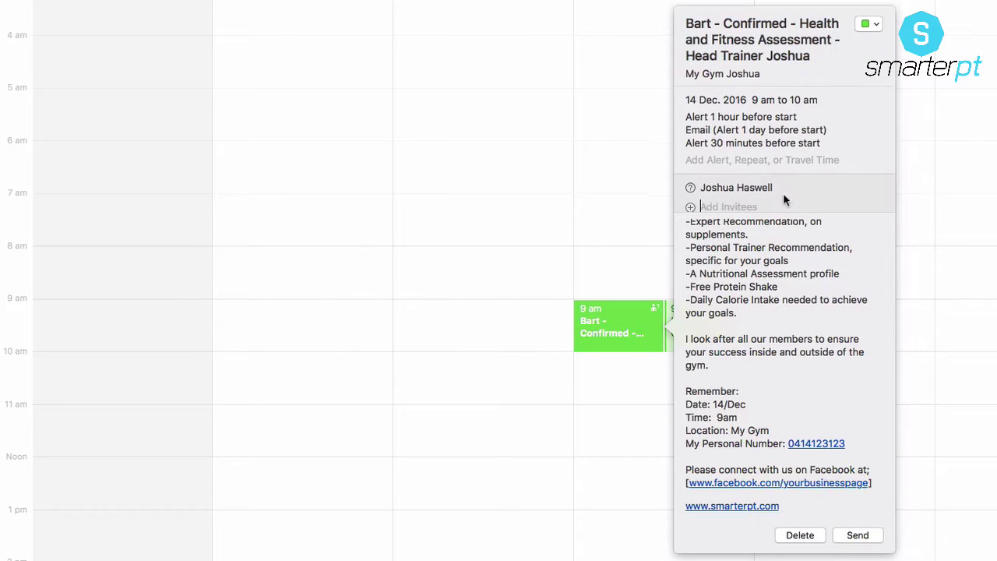
click(787, 156)
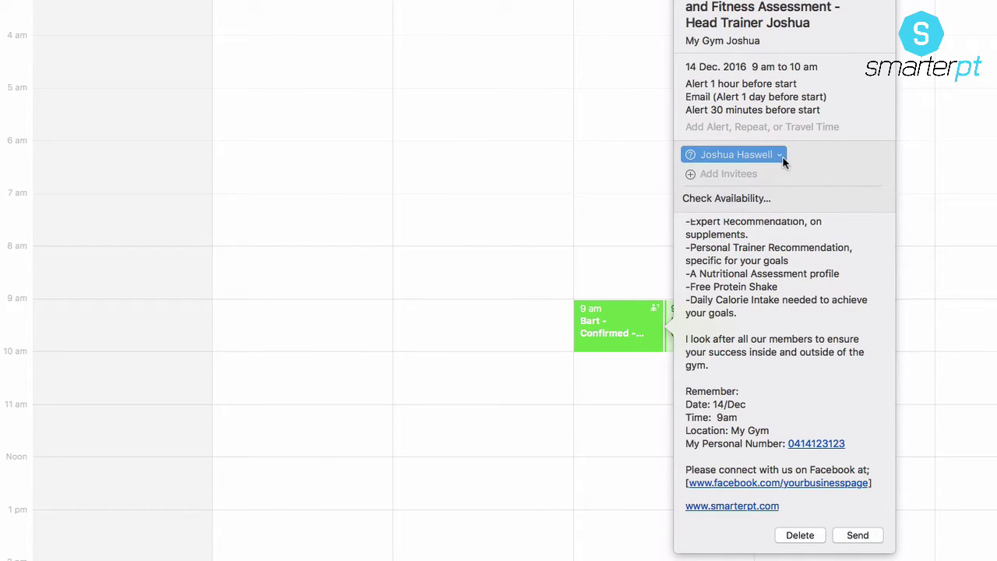
click(784, 155)
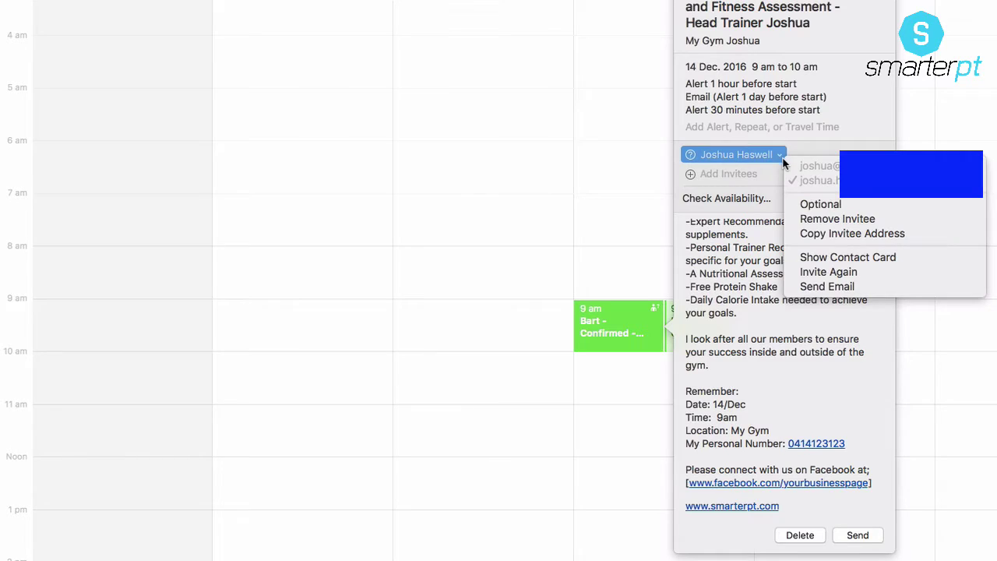
click(855, 219)
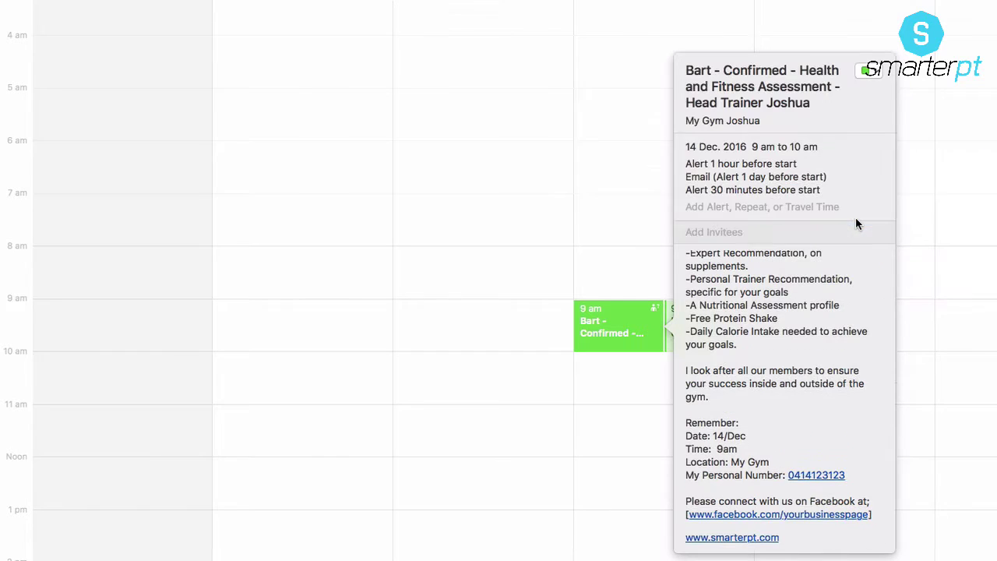
key(Escape)
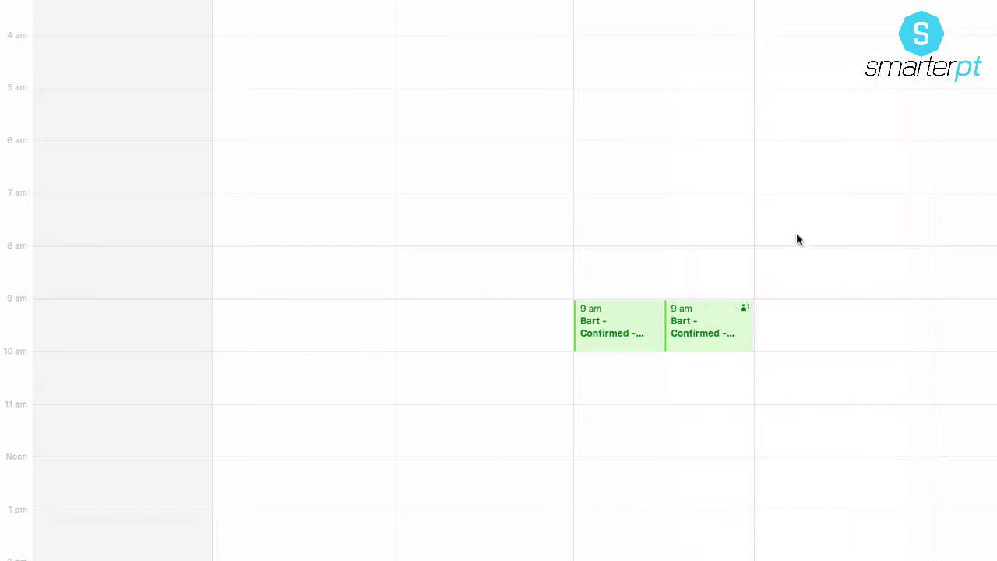
drag(632, 327, 399, 97)
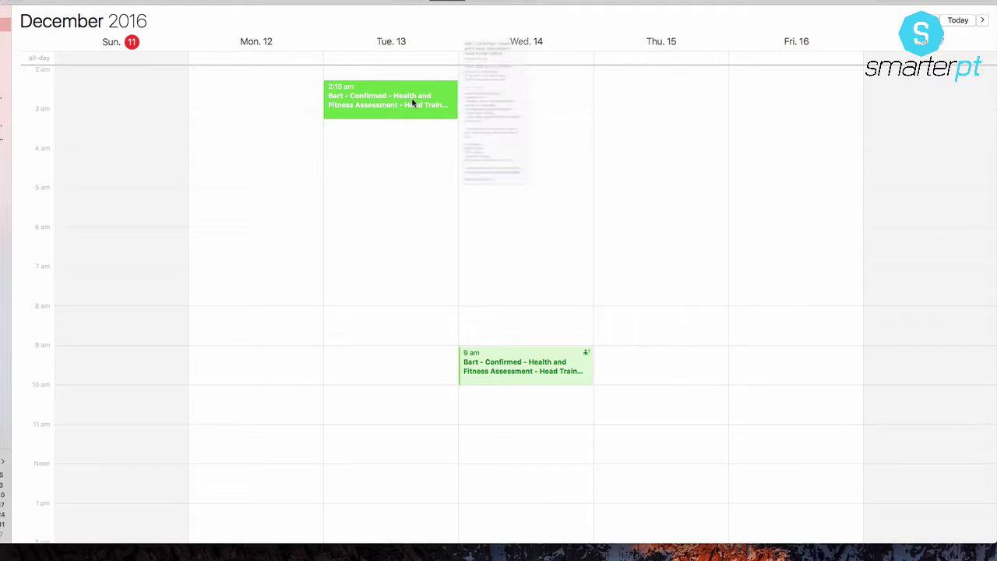
Step: Set the Tuesday 2:15 am copy's alerts to None
double_click(413, 103)
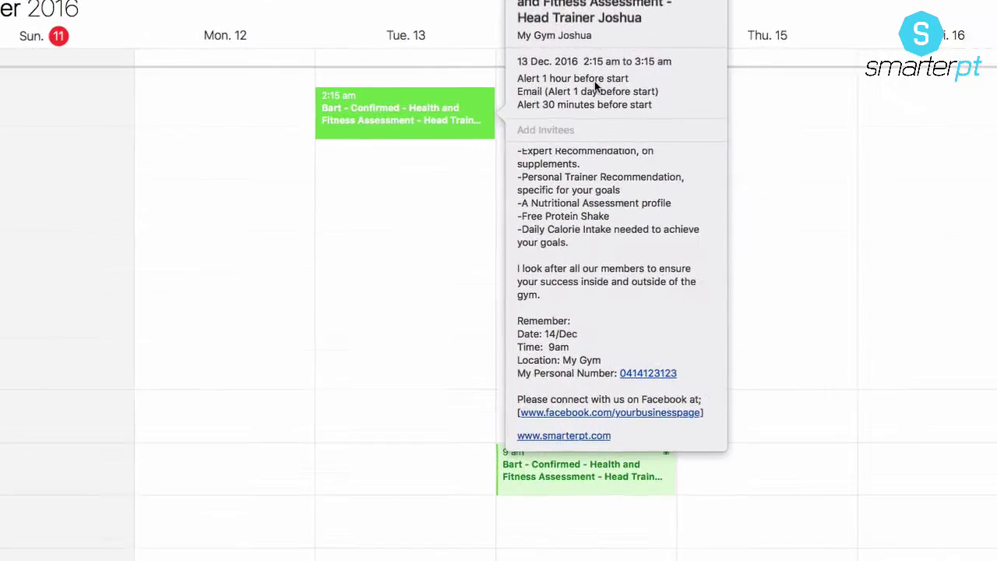
click(595, 81)
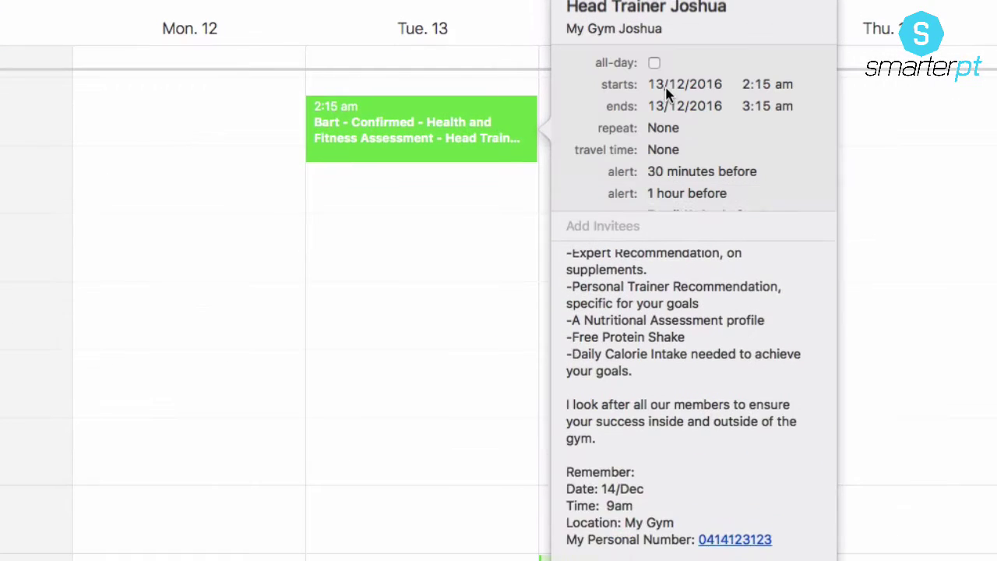
click(683, 145)
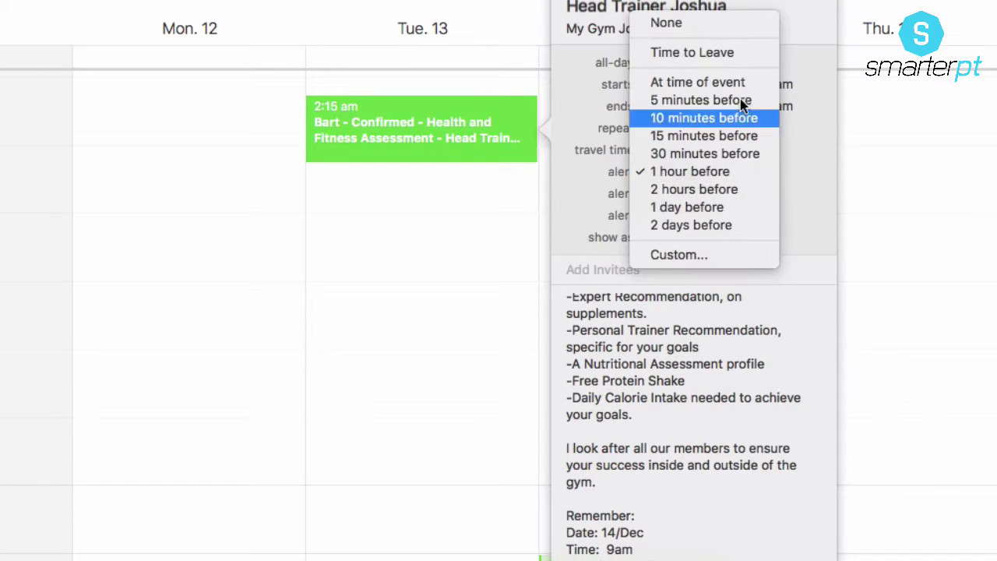
click(740, 102)
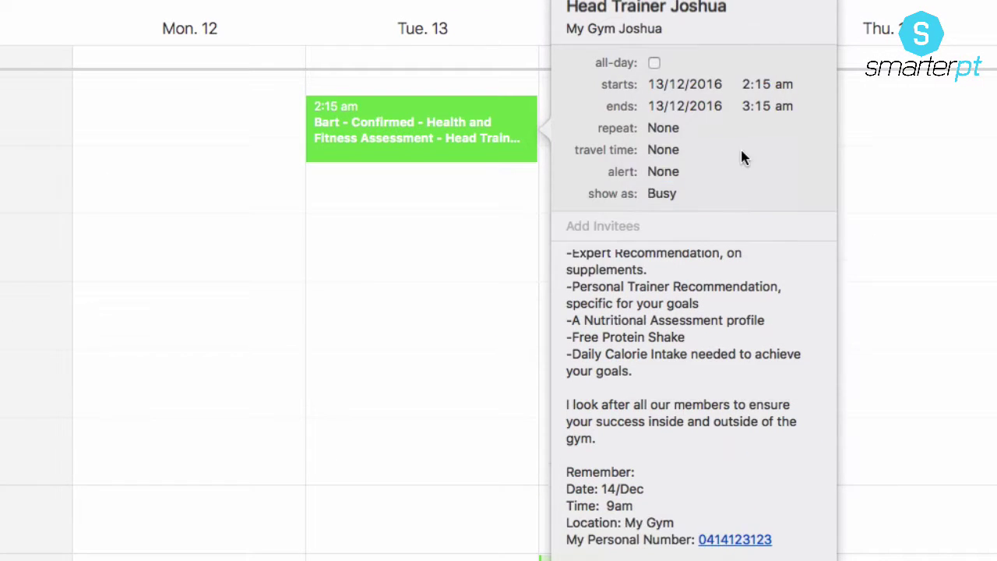
click(374, 304)
Step: Duplicate the Tuesday copy and move the new one to Wednesday 14 at 2:15 am
right_click(439, 118)
mouse_move(525, 156)
click(505, 252)
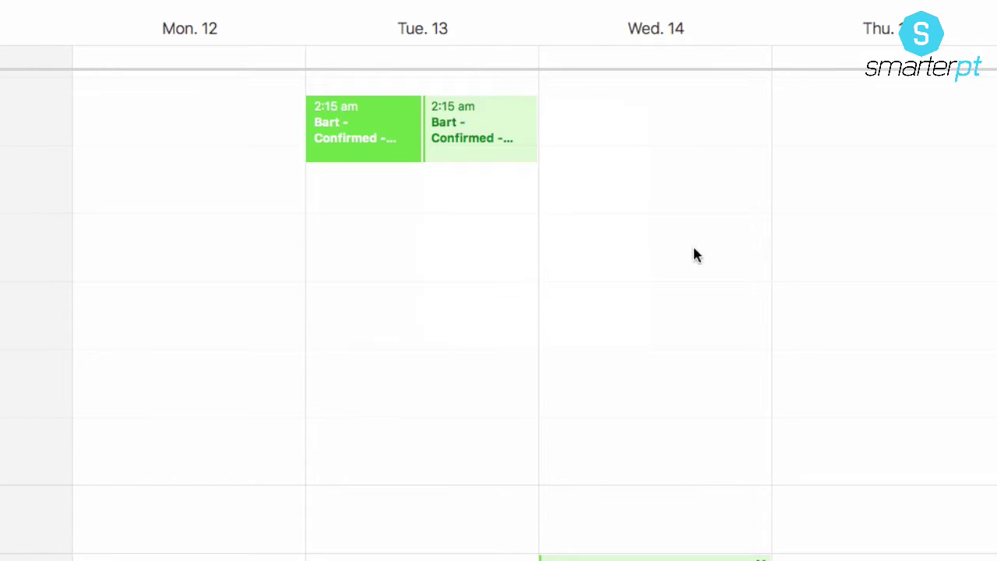
drag(532, 160, 628, 141)
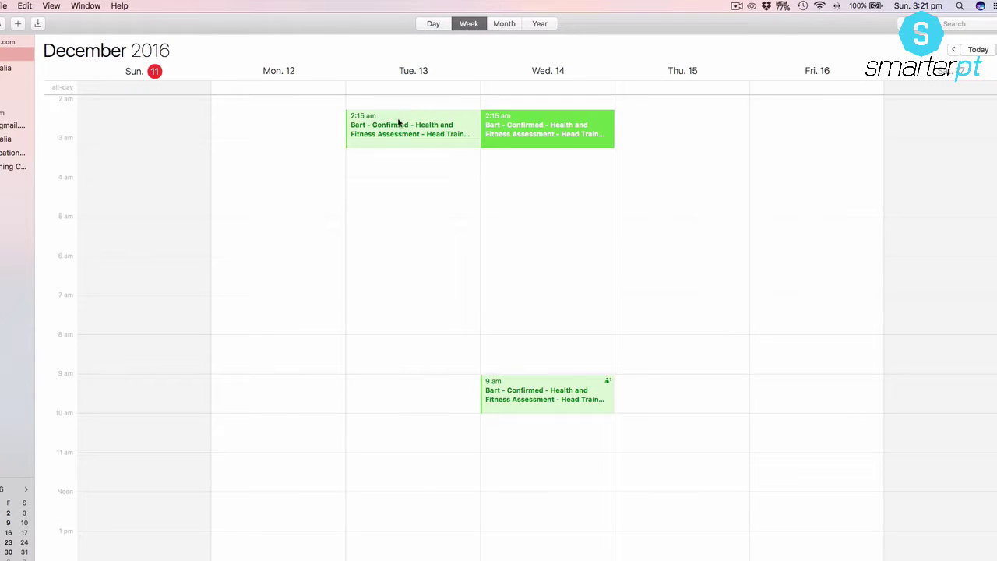
Step: Replace the Tuesday 2:15 am copy's name-and-'Confirmed' title prefix with 'Tomorrow is Your'
double_click(404, 114)
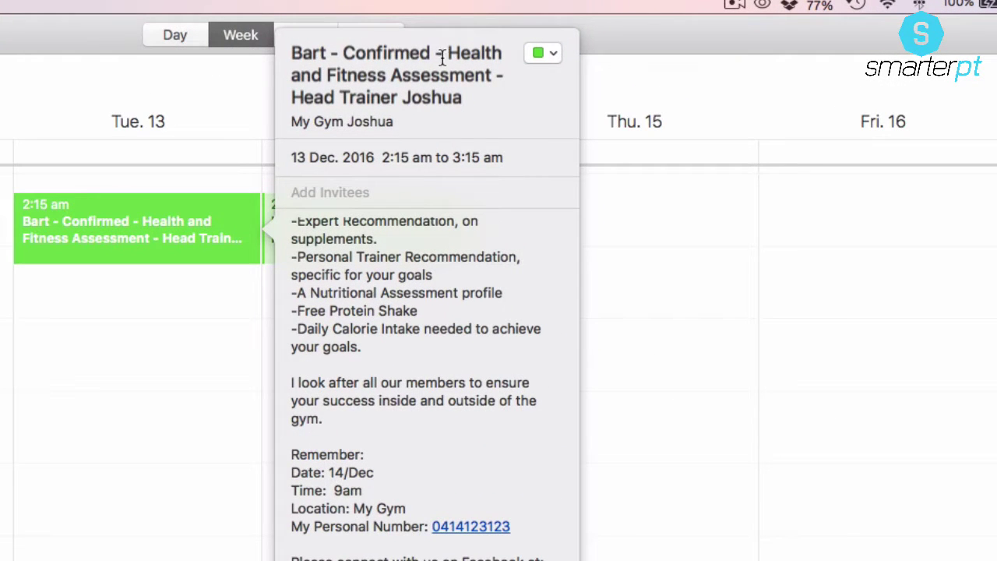
drag(448, 52, 194, 39)
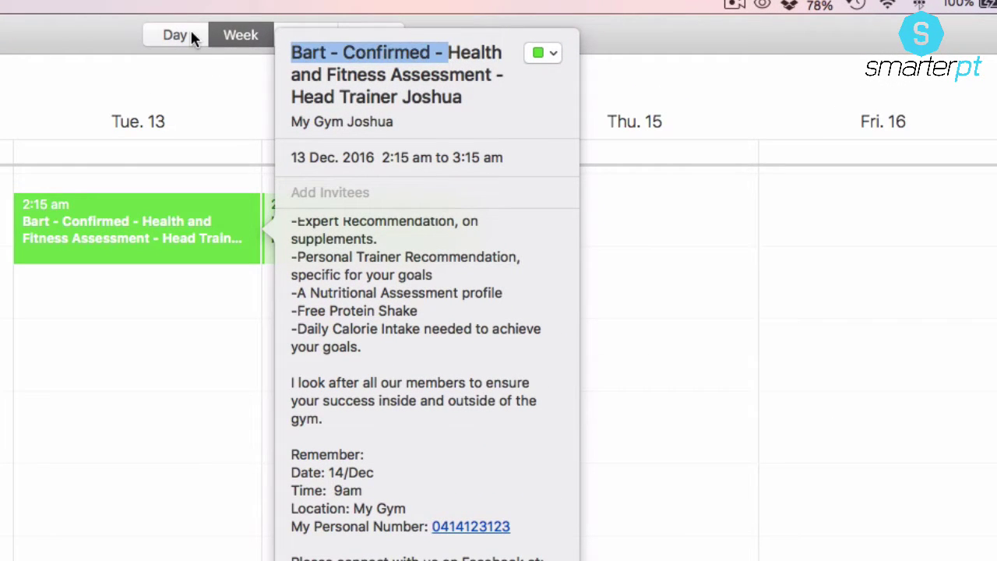
text(Tomorrow is Your)
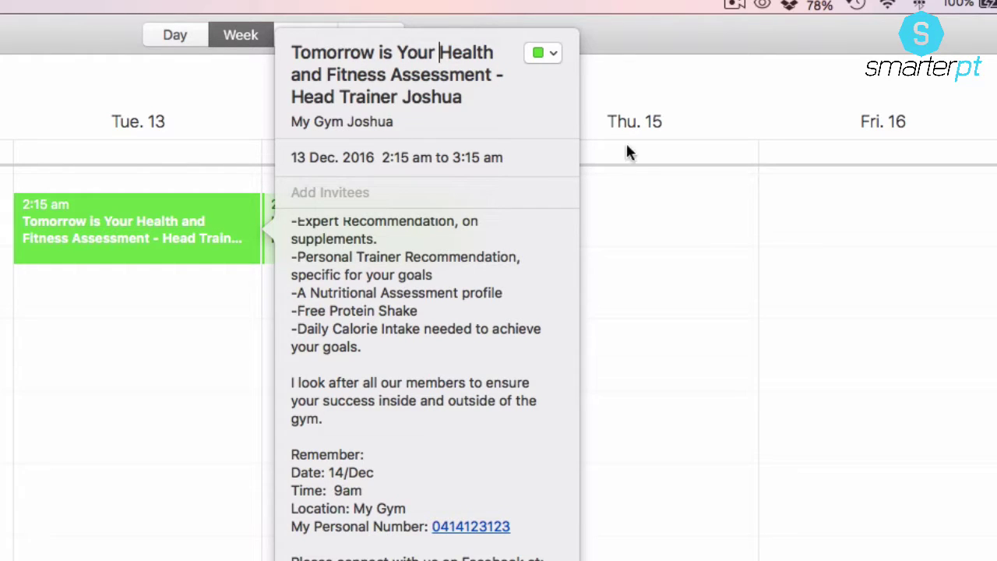
click(751, 251)
Step: Replace the Wednesday 2:15 am copy's title prefix with 'Today Is Your'
double_click(294, 252)
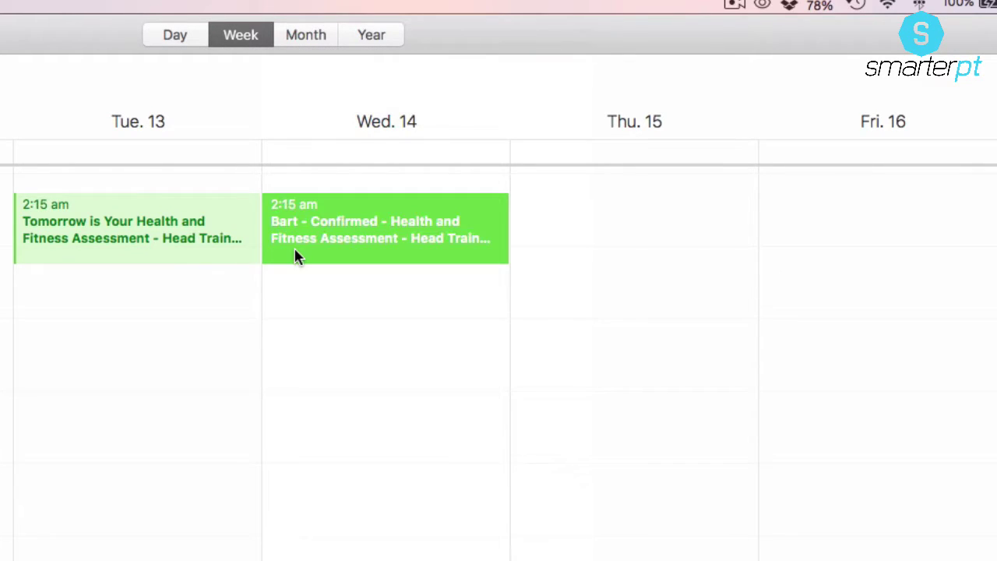
mouse_move(699, 52)
mouse_down()
mouse_move(450, 67)
mouse_move(429, 50)
mouse_up()
text(Today Is )
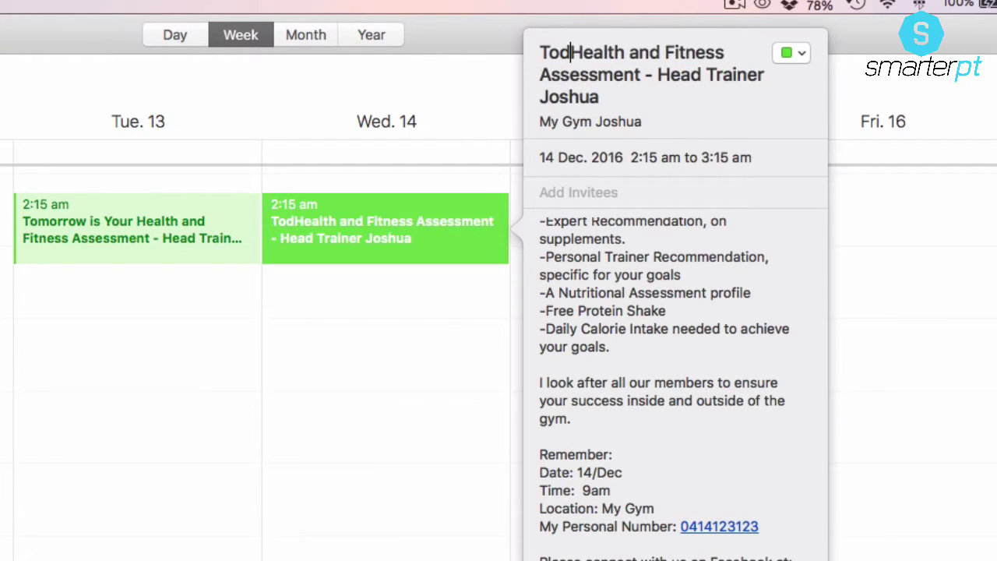
text(Your)
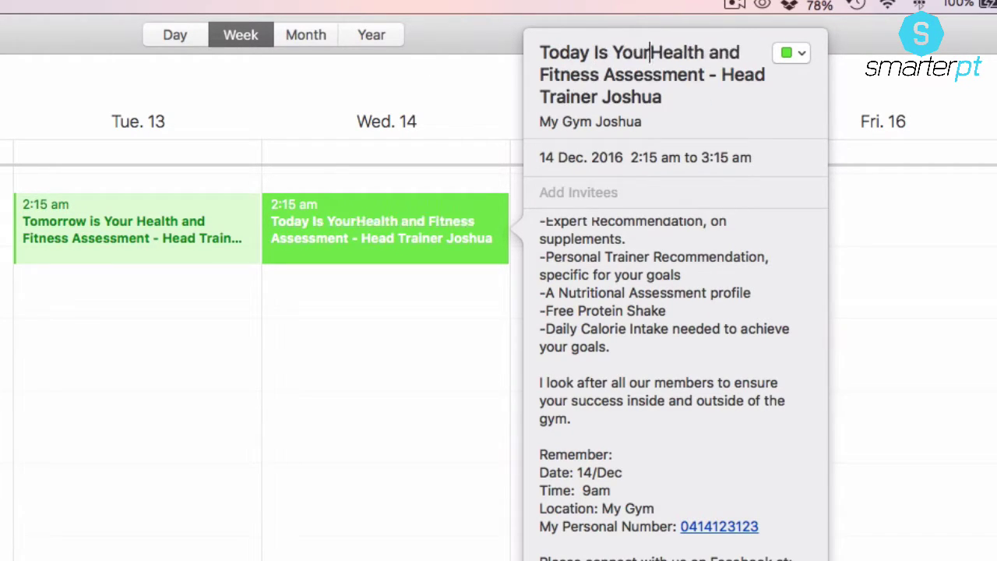
click(913, 220)
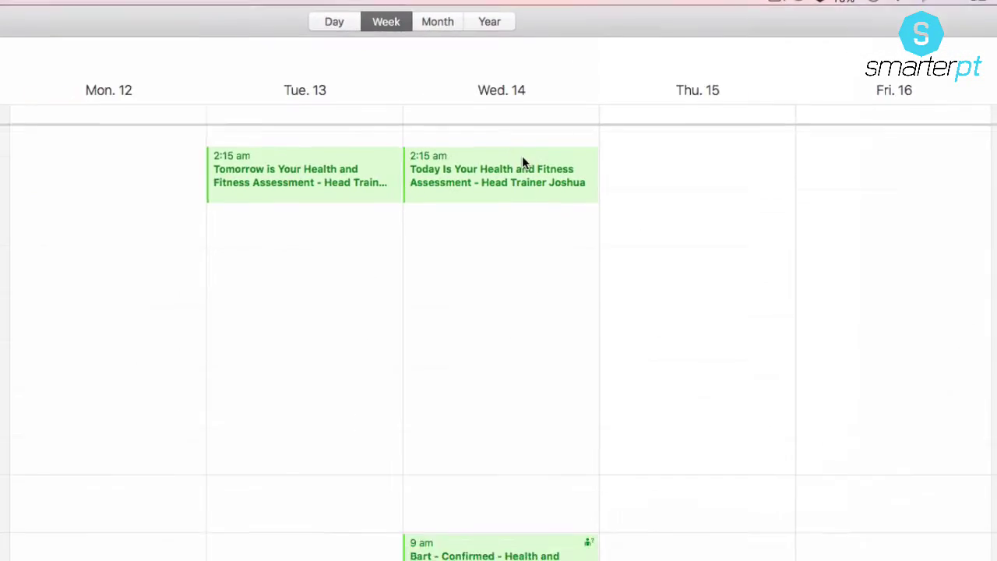
click(412, 212)
click(81, 204)
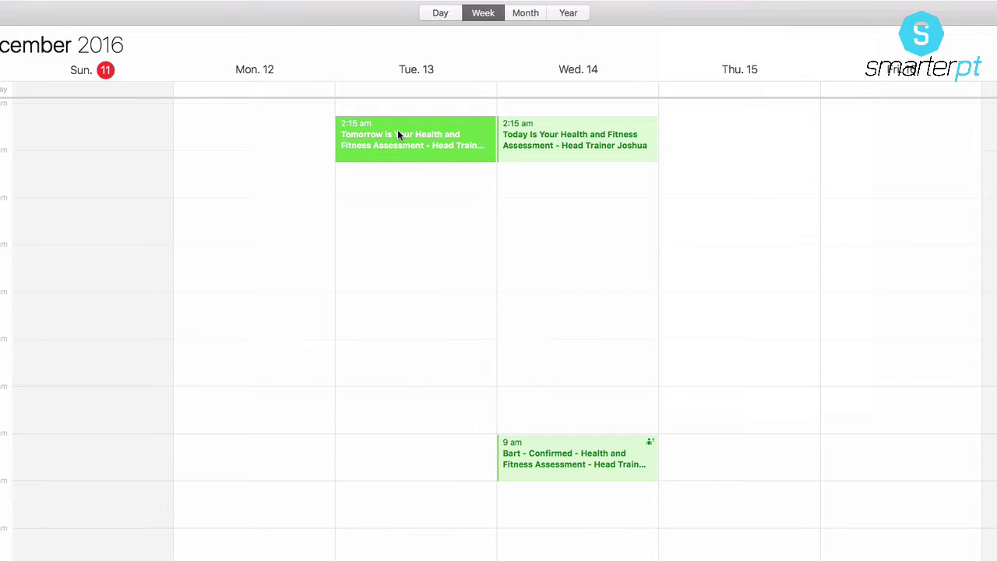
Step: Make the Tuesday 'Tomorrow is Your…' reminder an all-day event
double_click(398, 134)
click(587, 89)
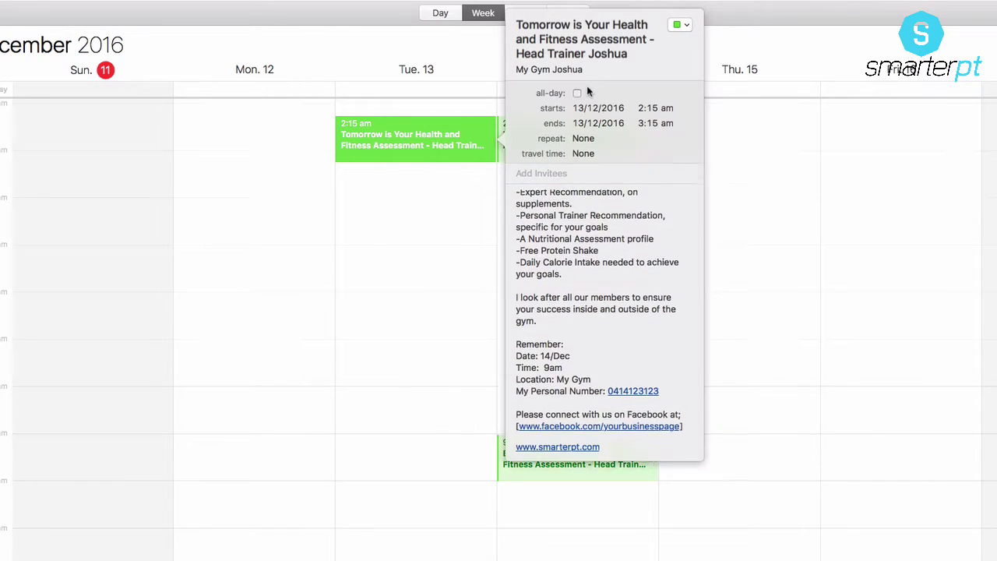
click(579, 93)
click(708, 156)
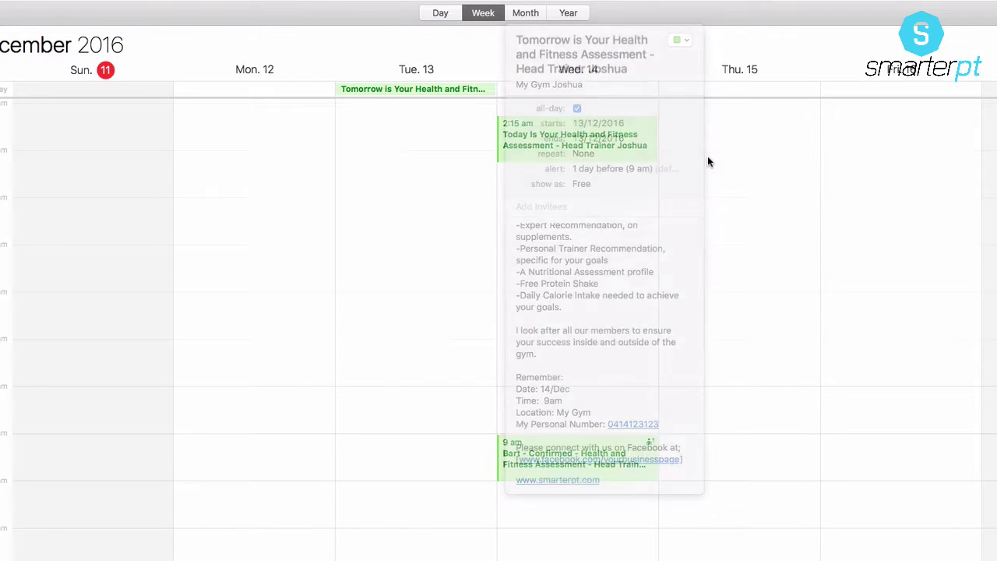
Step: Make the Wednesday 'Today Is Your…' reminder an all-day event
click(600, 146)
double_click(600, 145)
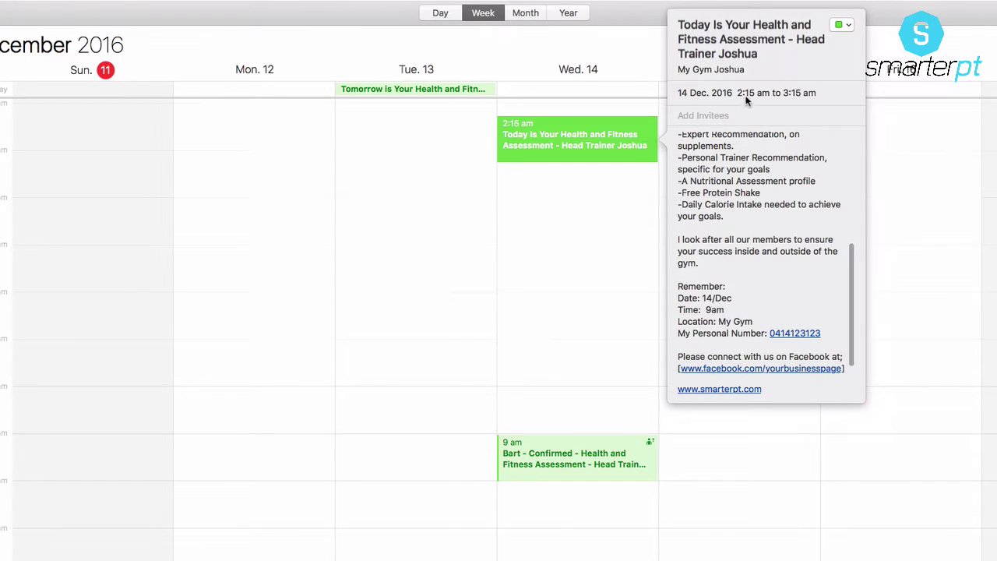
click(753, 94)
click(739, 94)
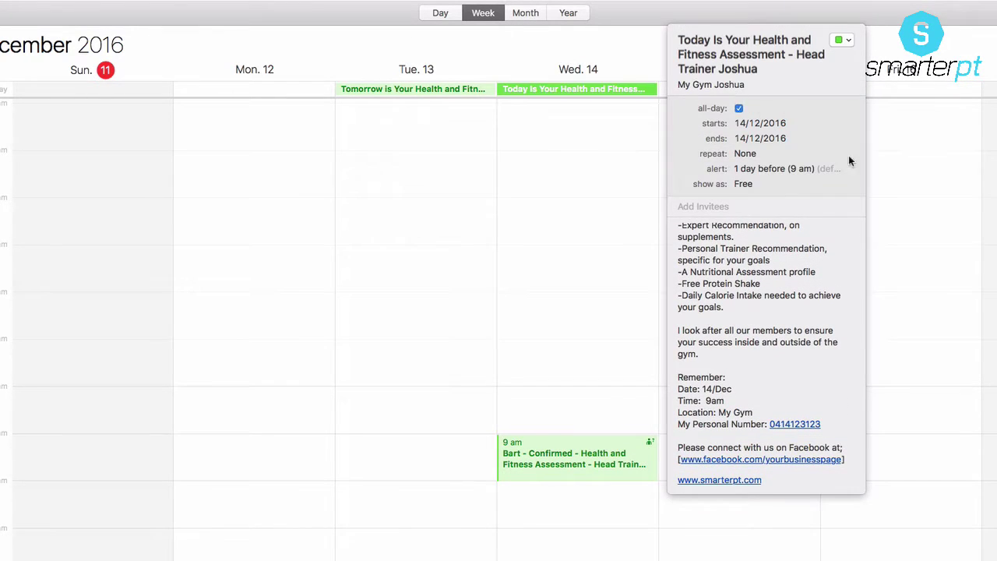
click(927, 196)
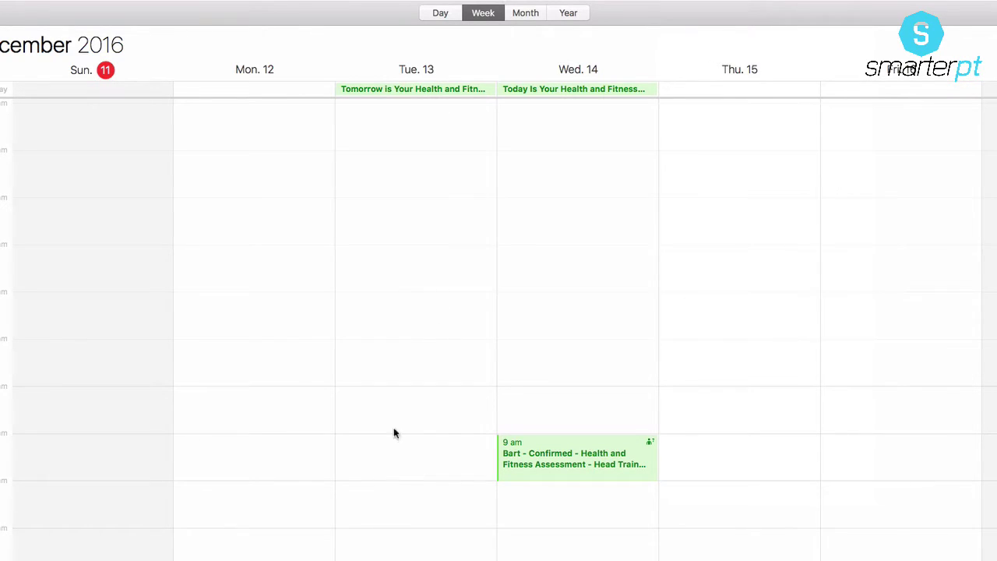
Step: Add the head trainer's contact as invitee on the Tuesday all-day reminder
double_click(413, 94)
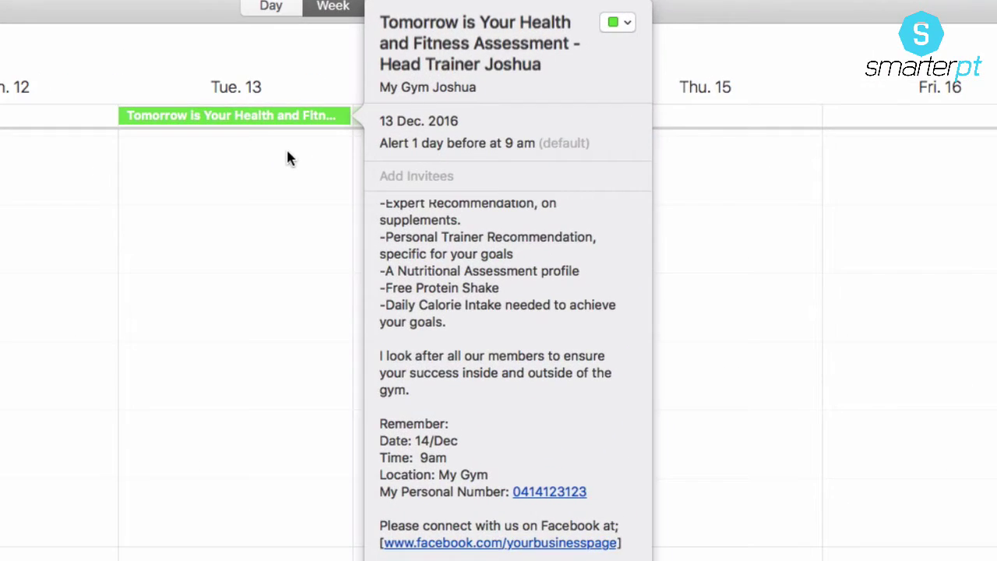
click(432, 167)
text(joshu)
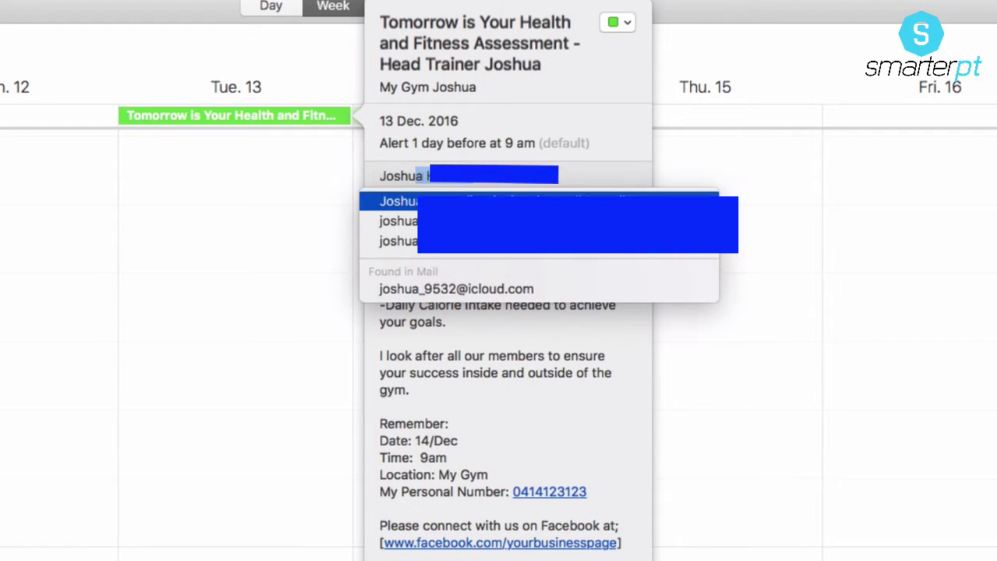
key(Return)
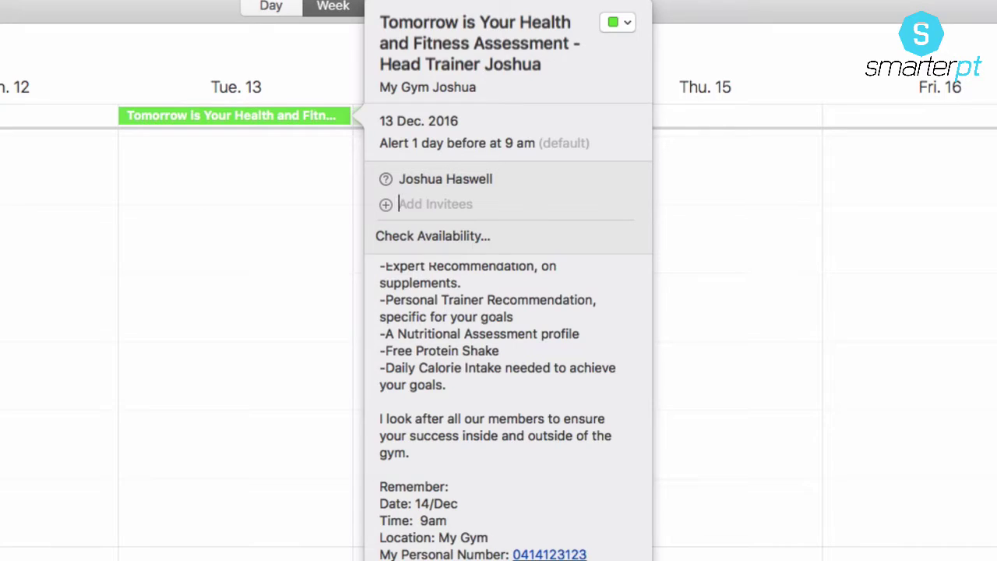
key(Escape)
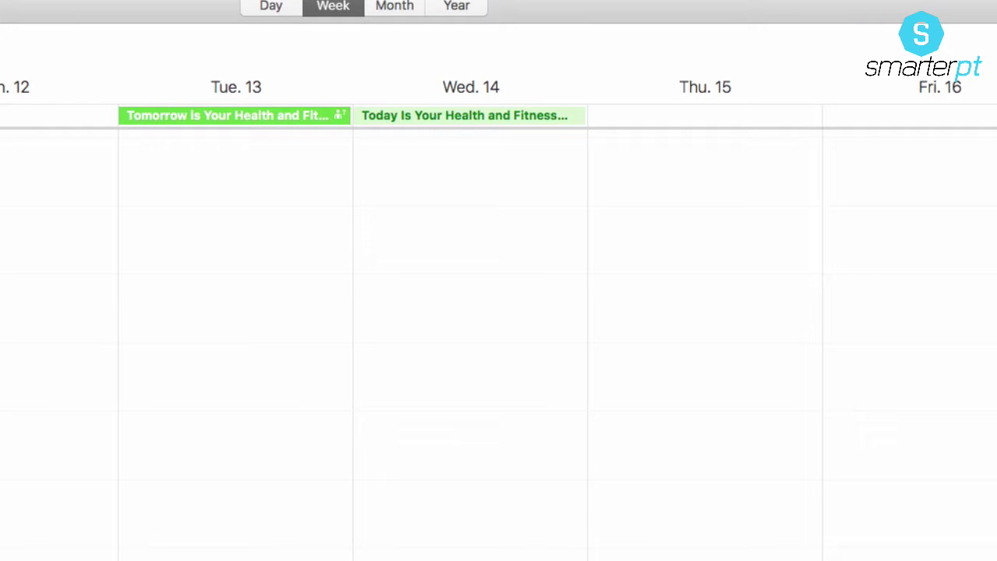
Step: Add the same contact as invitee on the Wednesday all-day reminder
double_click(486, 118)
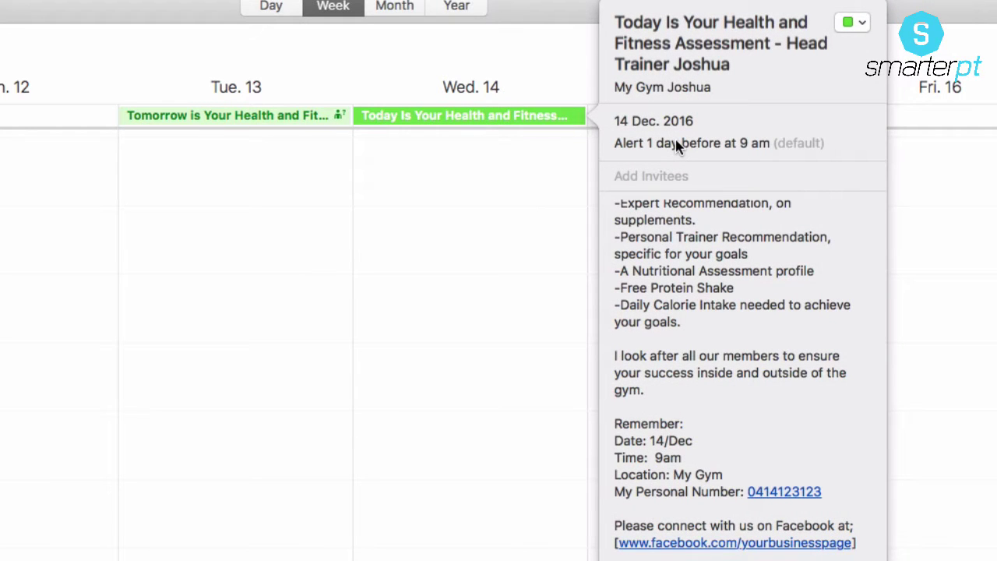
click(682, 176)
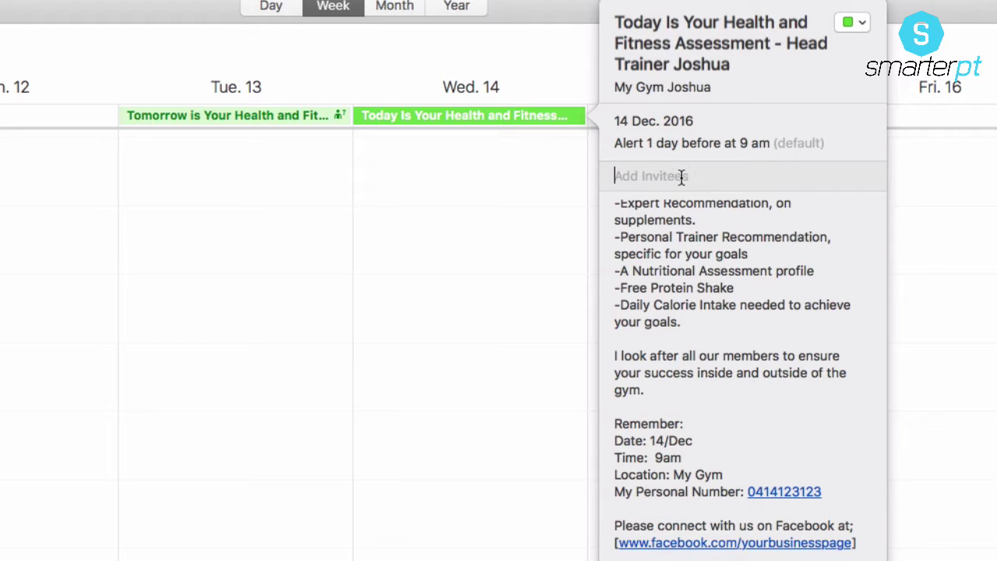
text(jos)
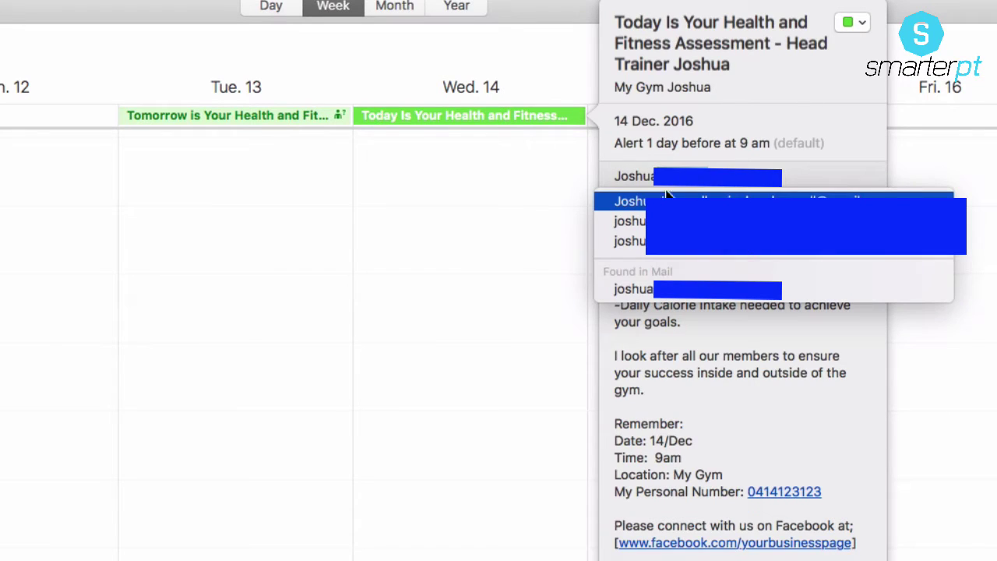
key(Return)
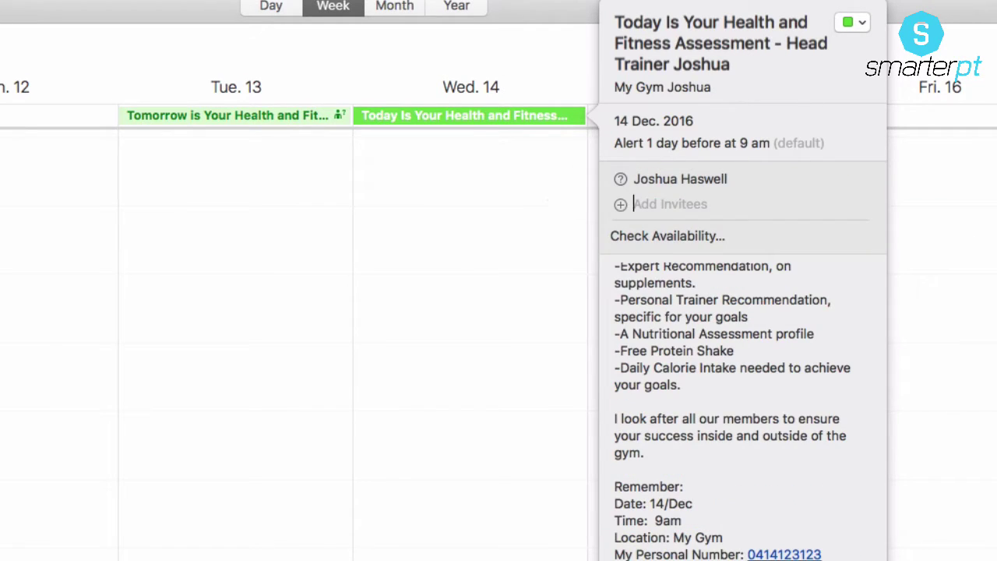
key(Escape)
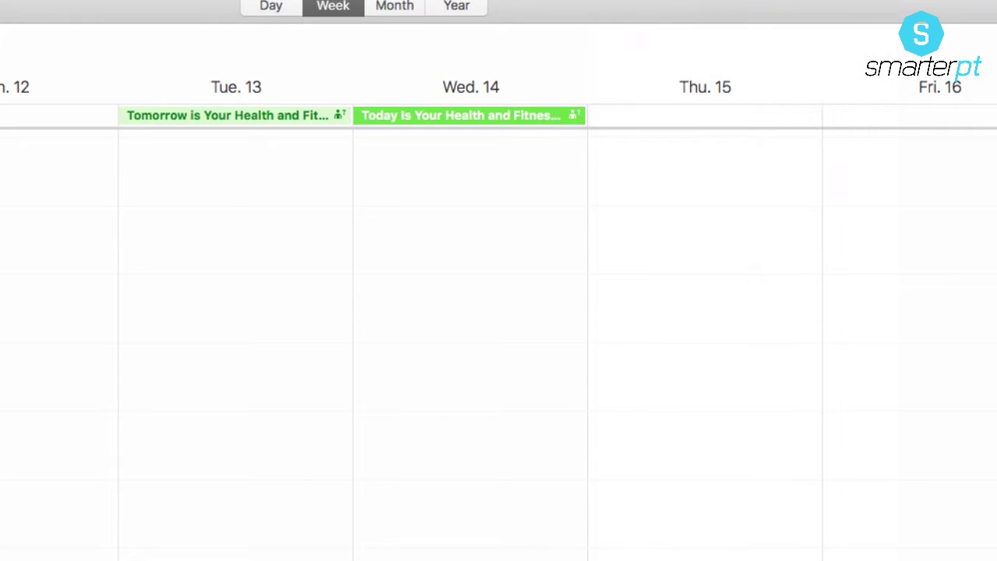
click(623, 314)
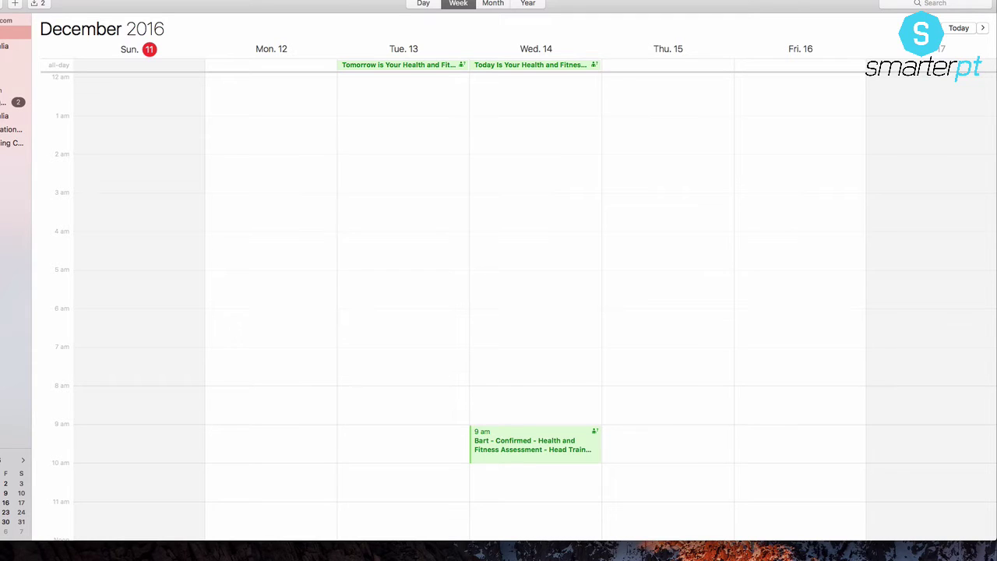
Step: Review the two pending invitations, Tuesday's reminder and Wednesday's 9 am assessment, in the Invitations list
click(420, 65)
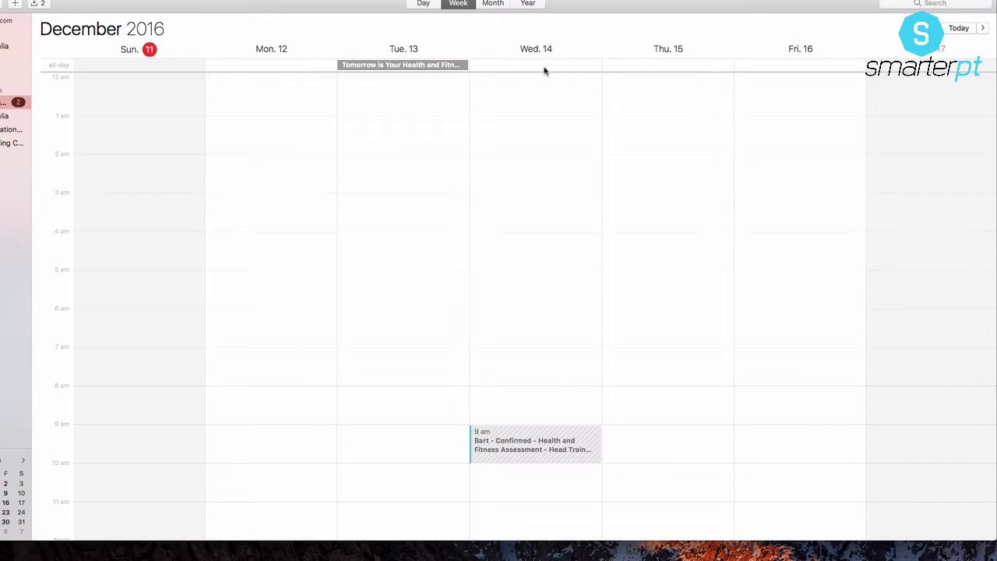
click(41, 2)
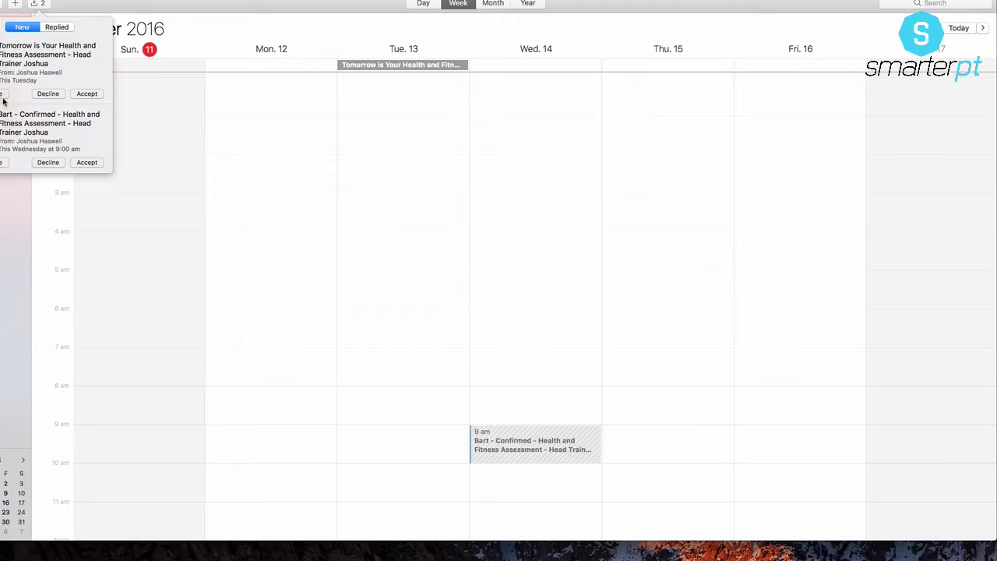
click(107, 4)
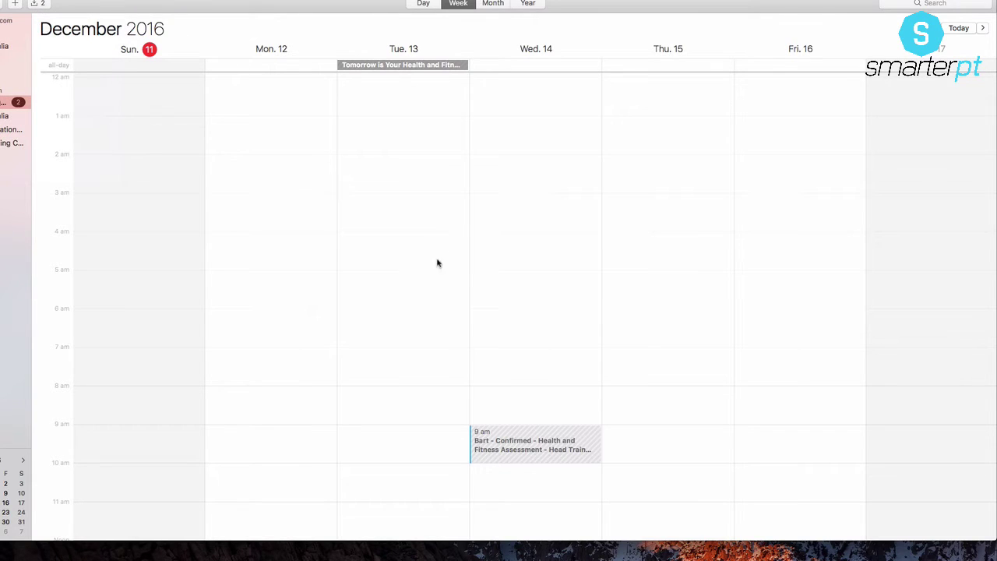